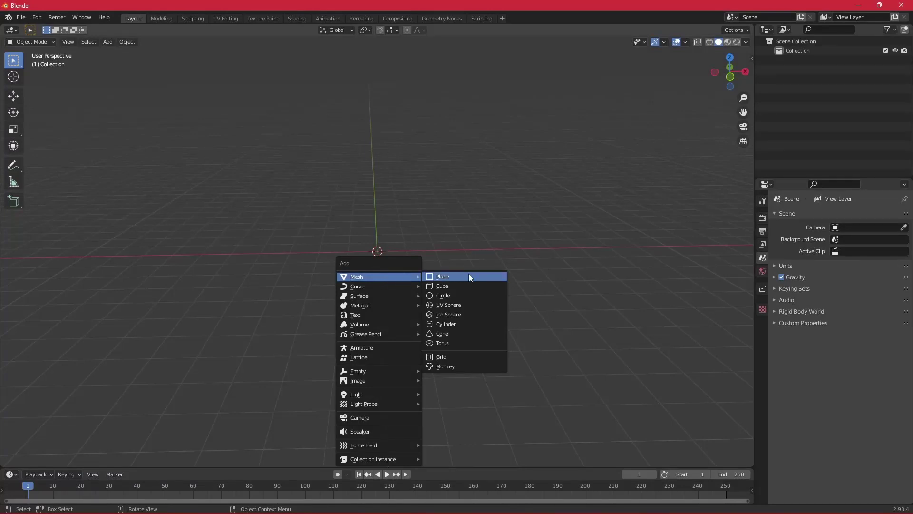
# Add a mesh plane, scale it by 4 (S 4), and enter Edit Mode on it
pyautogui.click(454, 278)
pyautogui.write('s')
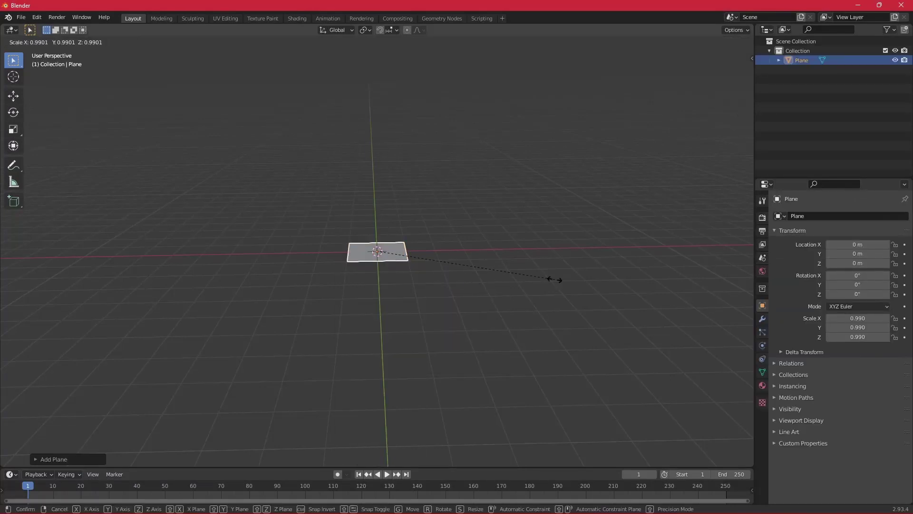
pyautogui.write('4')
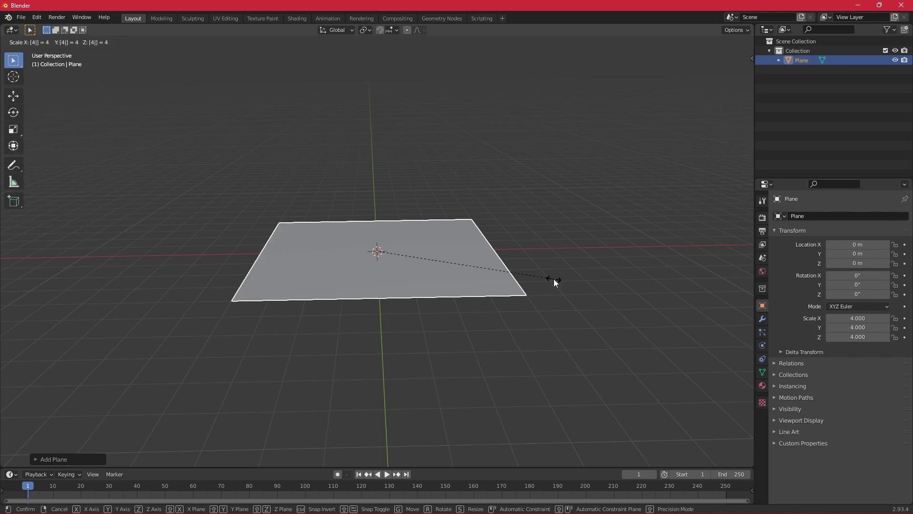
pyautogui.press('Return')
pyautogui.scroll(2, 427, 278)
pyautogui.scroll(2, 427, 278)
pyautogui.moveTo(427, 278); pyautogui.dragTo(412, 227, button='middle')
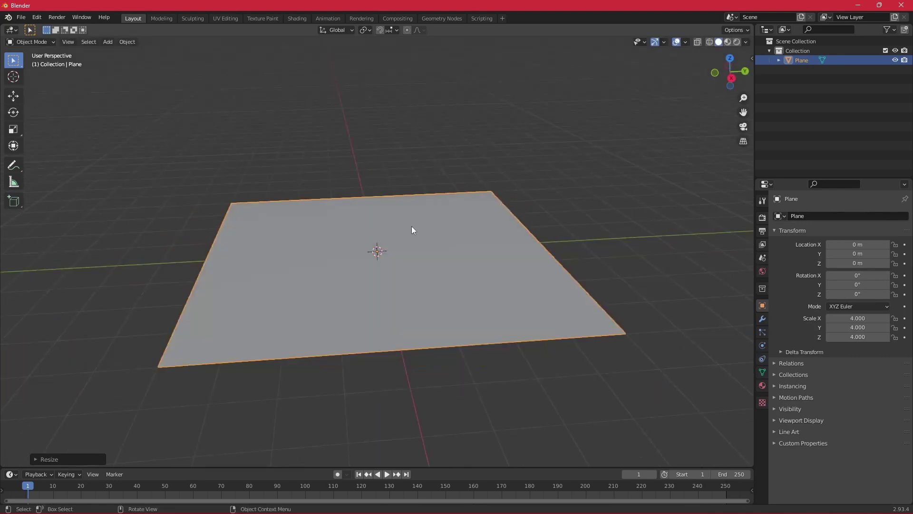
pyautogui.press('Tab')
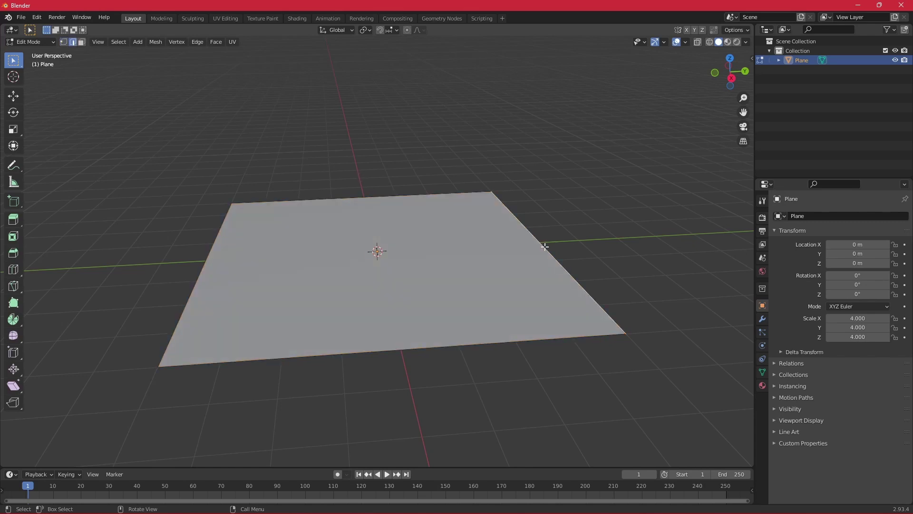
# Extrude the plane's far edge straight up along Z into a vertical wall
pyautogui.press('e')
pyautogui.press('z')
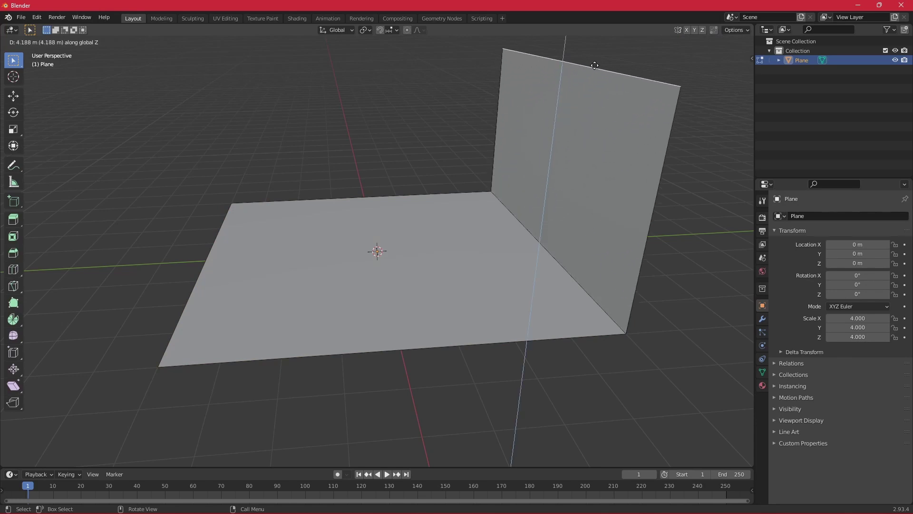
pyautogui.click(589, 424)
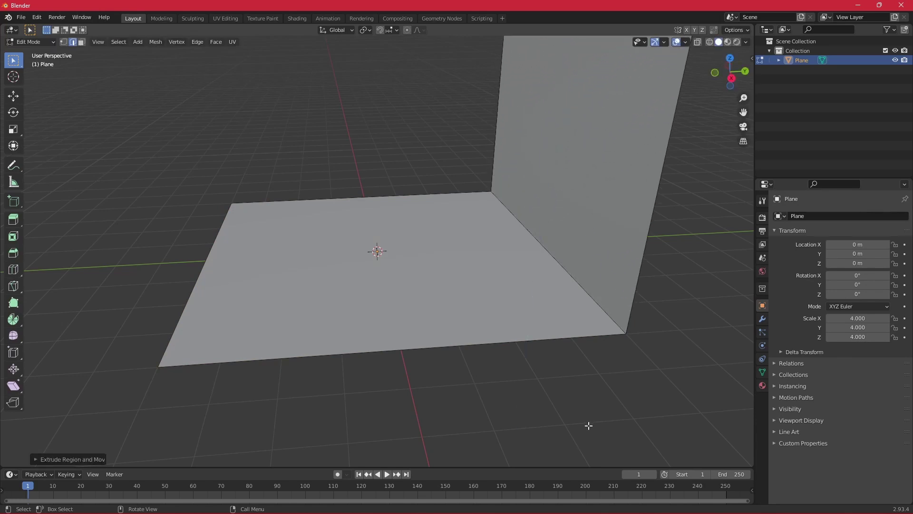
pyautogui.moveTo(400, 384)
pyautogui.mouseDown(button='middle')
pyautogui.moveTo(475, 188)
pyautogui.moveTo(564, 190)
pyautogui.mouseUp(button='middle')
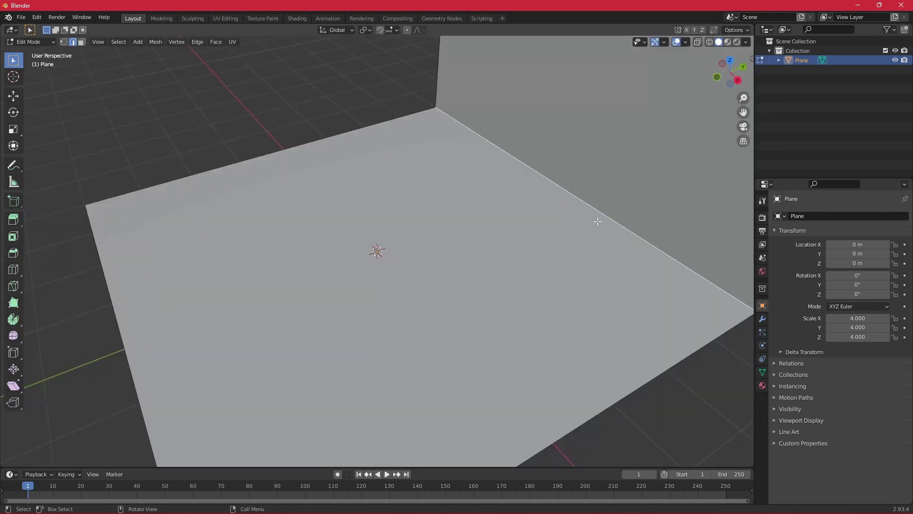
# Bevel the floor-wall corner edge with 6 segments into a rounded curve
pyautogui.hotkey('ctrl', 'b')
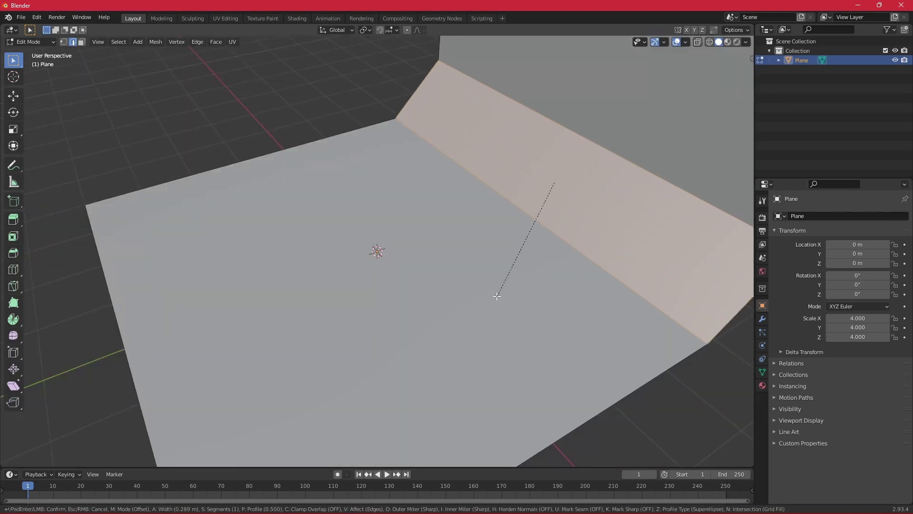
pyautogui.scroll(3, 496, 296)
pyautogui.scroll(2, 497, 296)
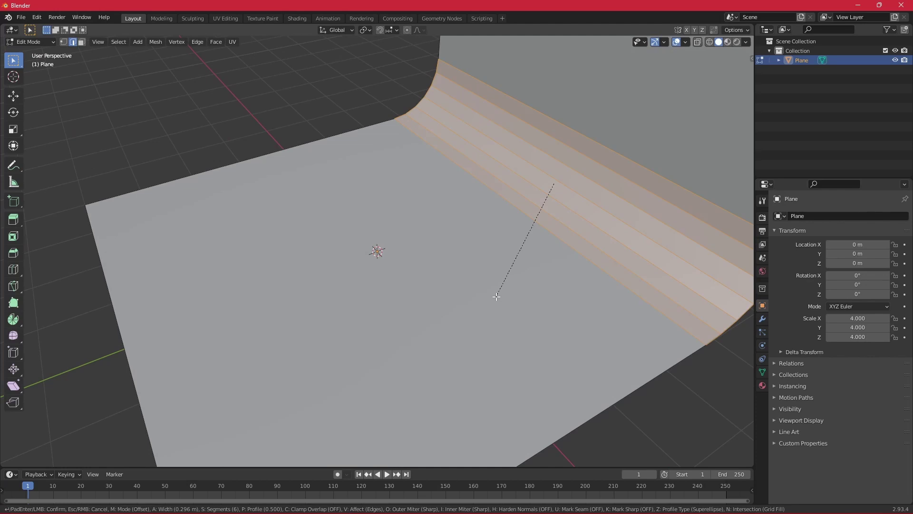
pyautogui.click(496, 296)
# Return to Object Mode and apply Shade Smooth to the curved backdrop
pyautogui.press('Tab')
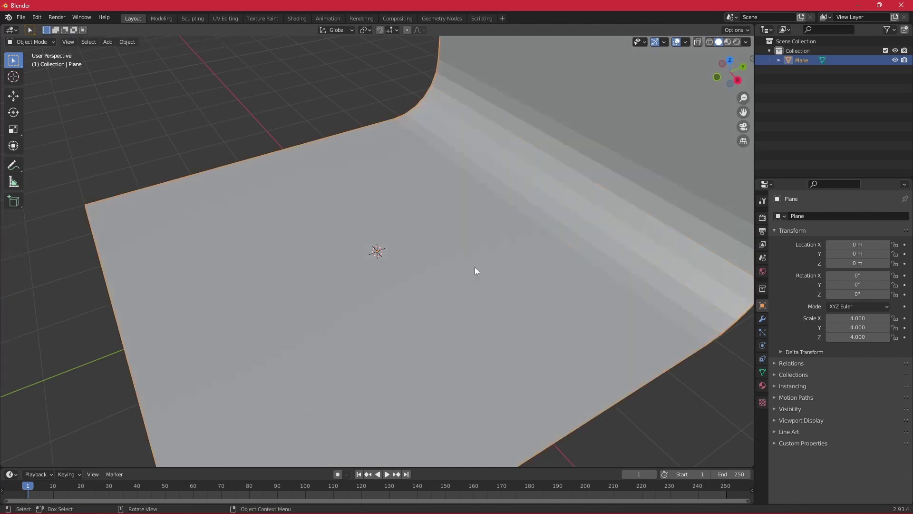
pyautogui.rightClick(478, 264)
pyautogui.click(478, 262)
pyautogui.moveTo(479, 266)
pyautogui.mouseDown(button='middle')
pyautogui.moveTo(480, 224)
pyautogui.moveTo(523, 195)
pyautogui.mouseUp(button='middle')
pyautogui.press('Delete')
pyautogui.hotkey('shift', 'a')
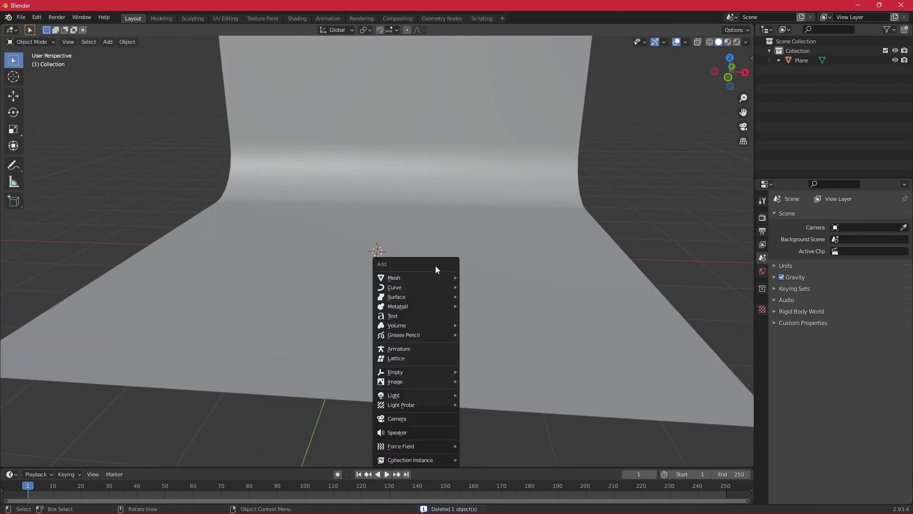
pyautogui.moveTo(416, 277)
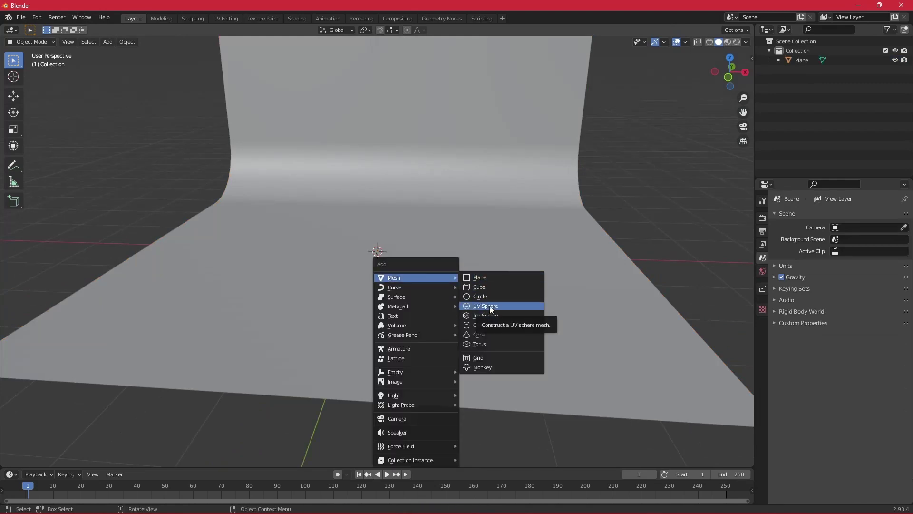
# Add a UV sphere, raise it to Z 1.5927 m, and scale it to 0.484
pyautogui.click(494, 307)
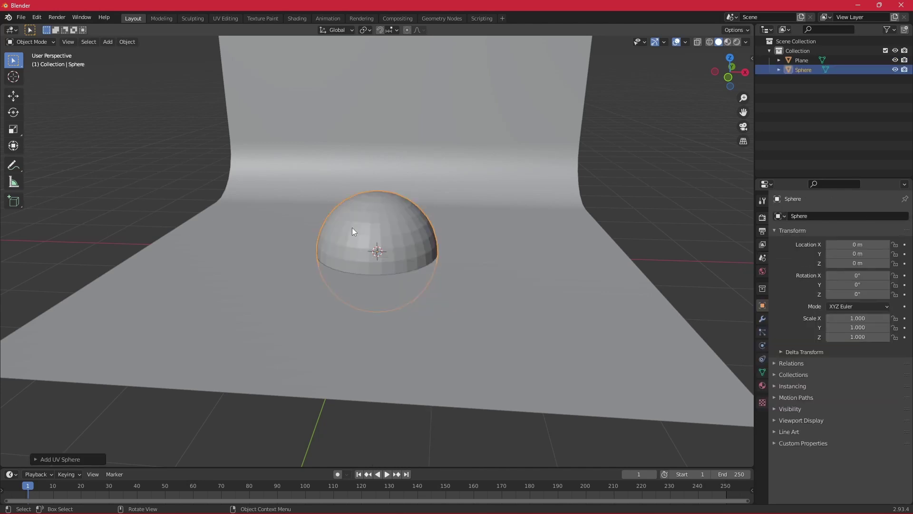
pyautogui.scroll(-3, 410, 207)
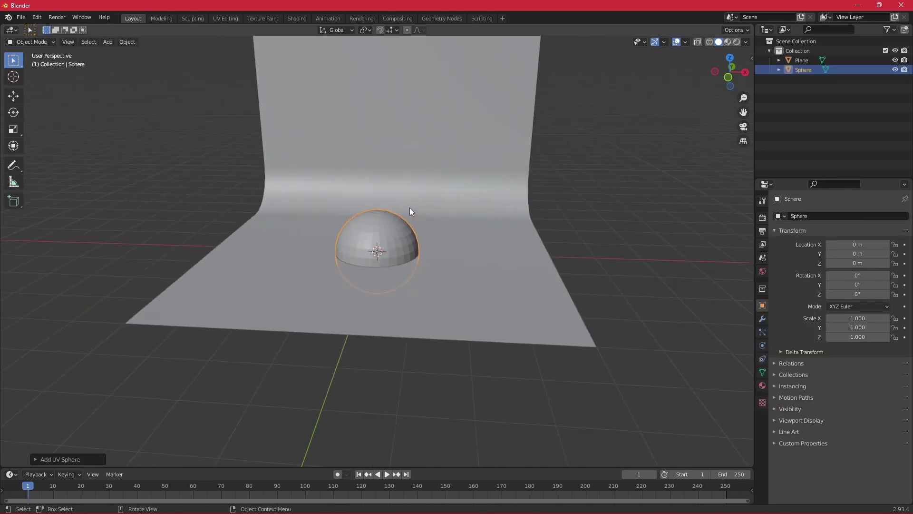
pyautogui.scroll(2, 409, 207)
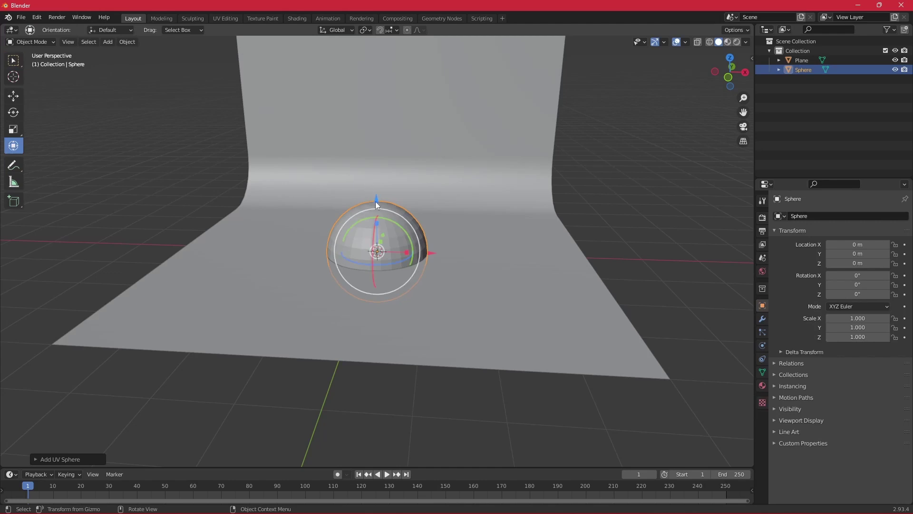
pyautogui.moveTo(375, 201); pyautogui.dragTo(381, 117)
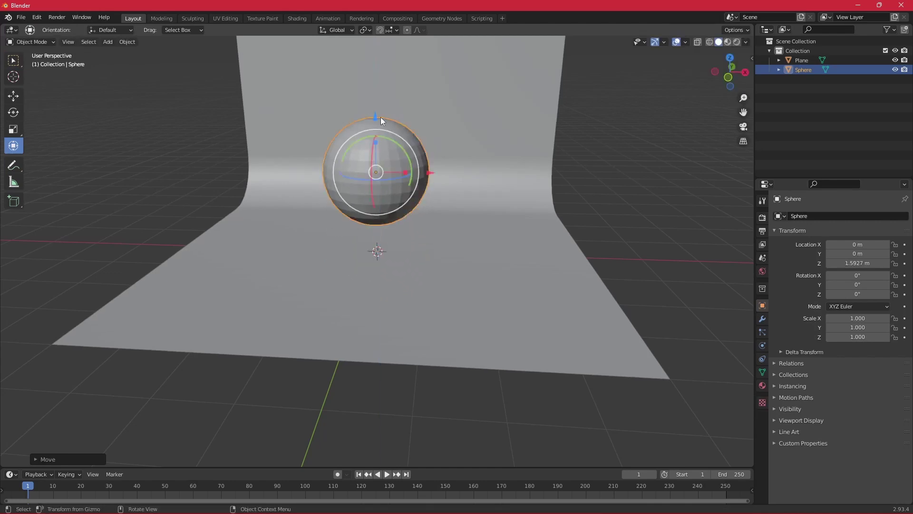
pyautogui.press('s')
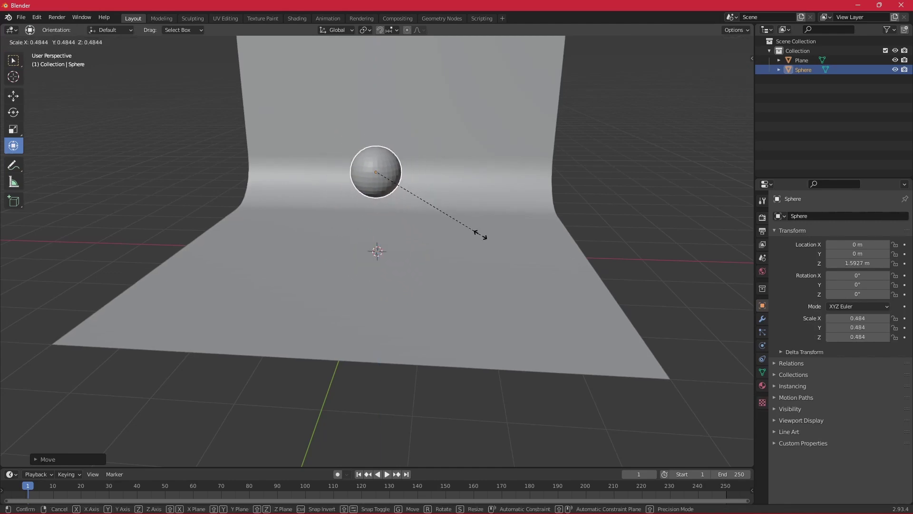
pyautogui.click(480, 235)
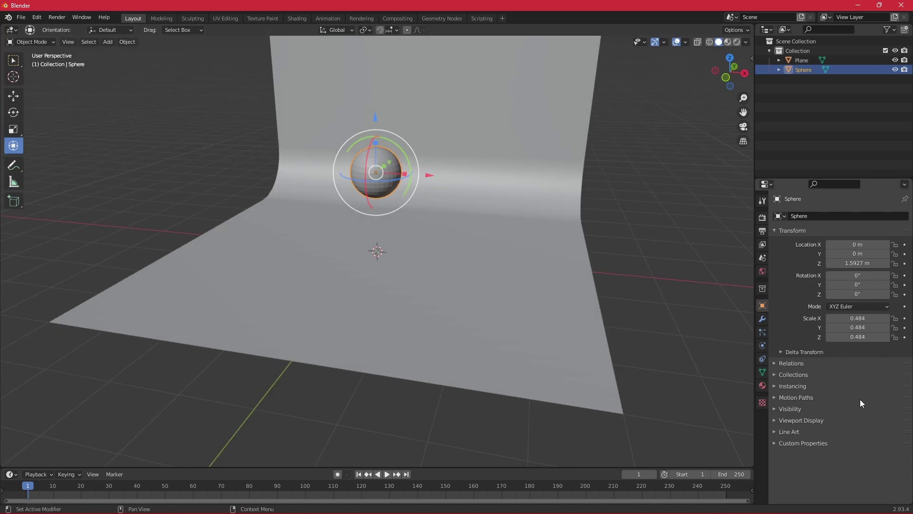
# Enable Auto Smooth under Normals in the sphere's Object Data properties
pyautogui.click(826, 70)
pyautogui.click(777, 379)
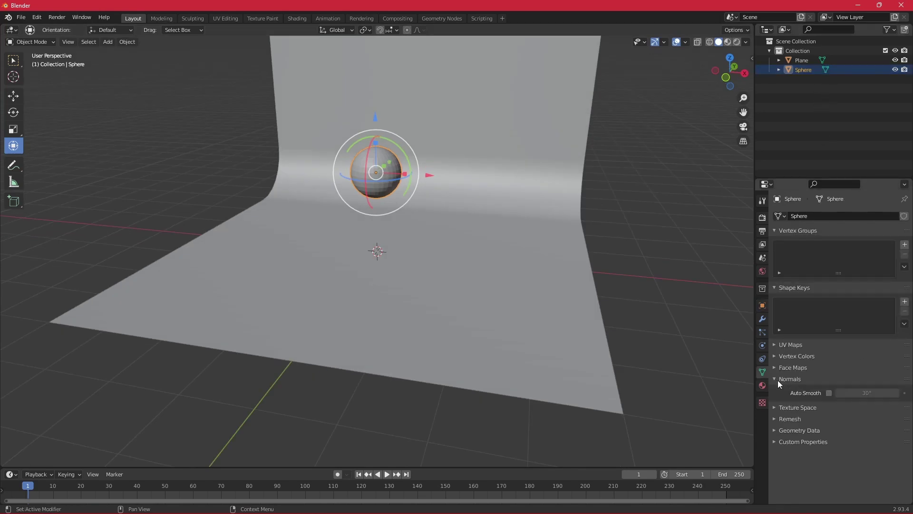
pyautogui.click(830, 393)
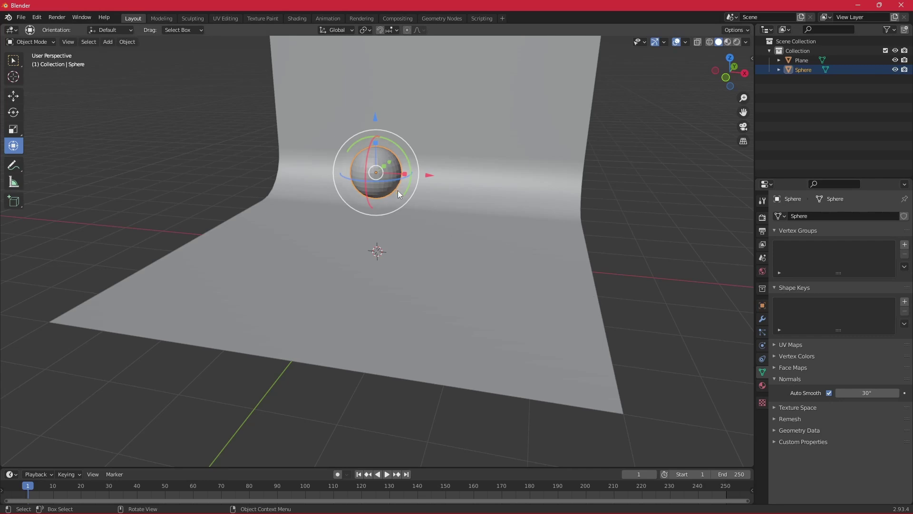
# Apply Shade Smooth to the sphere
pyautogui.rightClick(380, 170)
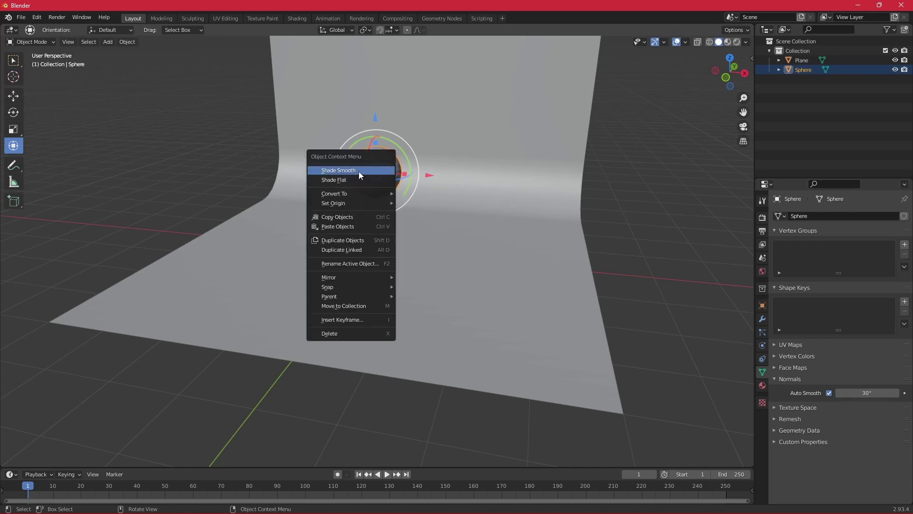
pyautogui.click(359, 170)
pyautogui.moveTo(531, 216); pyautogui.dragTo(415, 161, button='middle')
# Paste a copy of the sphere, Sphere.001, and raise it above the original
pyautogui.hotkey('ctrl', 'v')
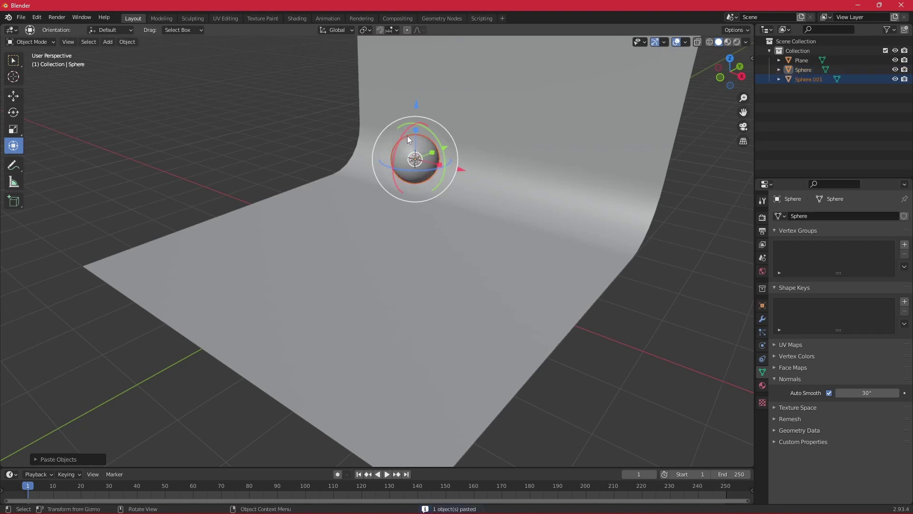
pyautogui.moveTo(417, 105); pyautogui.dragTo(418, 67)
pyautogui.moveTo(462, 120); pyautogui.dragTo(489, 109, button='middle')
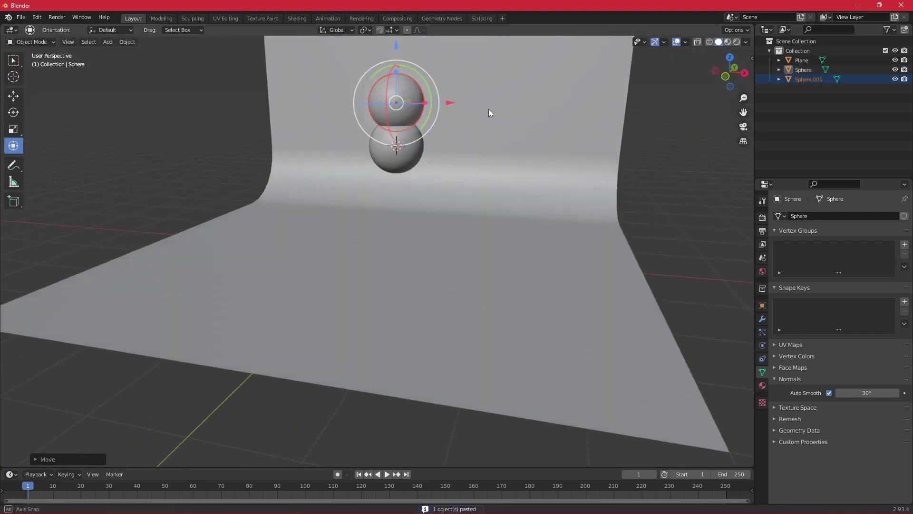
pyautogui.scroll(3, 469, 185)
pyautogui.moveTo(365, 78); pyautogui.dragTo(364, 67)
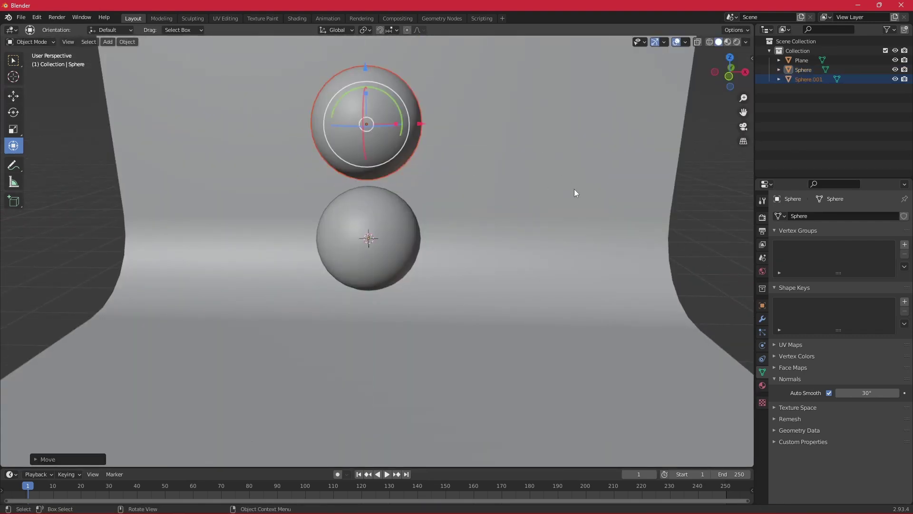
# Shrink Sphere.001, give it Cloth physics, and make the lower Sphere a Collision object
pyautogui.press('s')
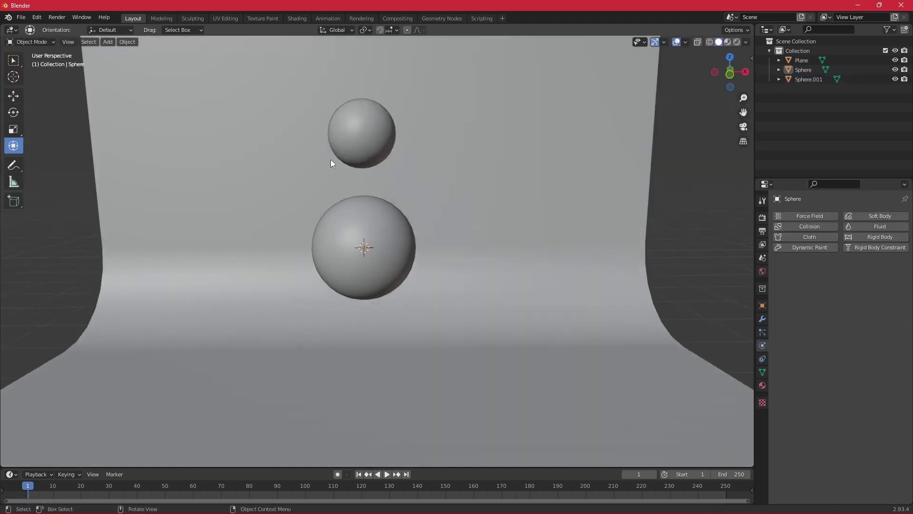
pyautogui.click(353, 132)
pyautogui.click(814, 237)
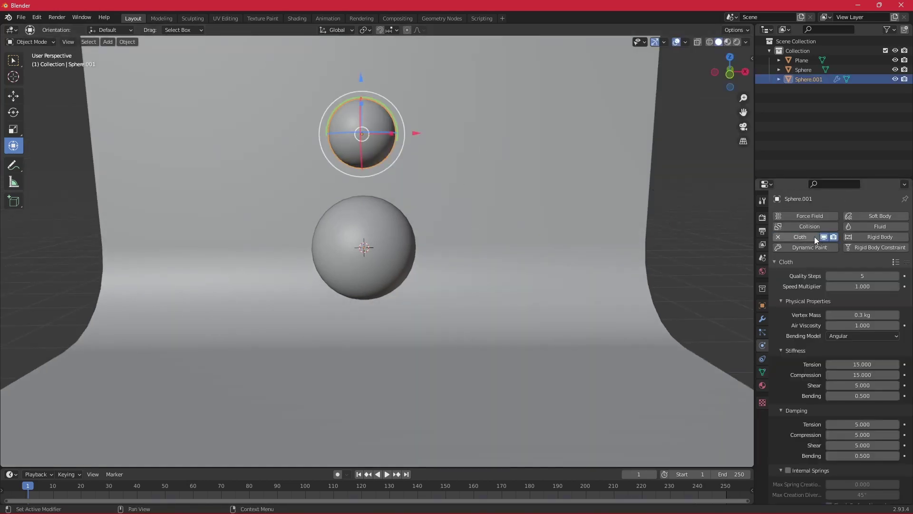
pyautogui.click(390, 235)
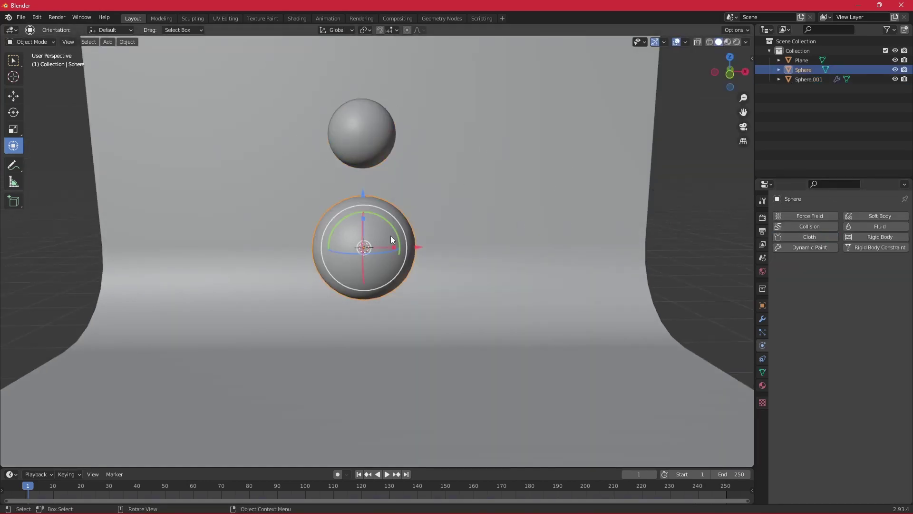
pyautogui.click(804, 226)
# Play the simulation to watch the cloth sphere sag, then stop and rewind to frame 31
pyautogui.press('space')
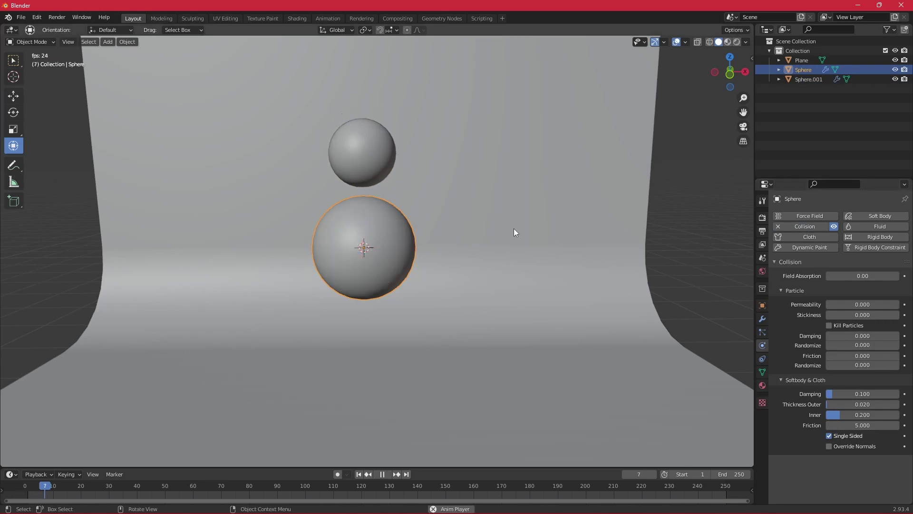
pyautogui.moveTo(513, 228)
pyautogui.mouseDown(button='middle')
pyautogui.moveTo(572, 226)
pyautogui.moveTo(470, 217)
pyautogui.moveTo(444, 244)
pyautogui.moveTo(537, 253)
pyautogui.moveTo(577, 203)
pyautogui.moveTo(598, 236)
pyautogui.mouseUp(button='middle')
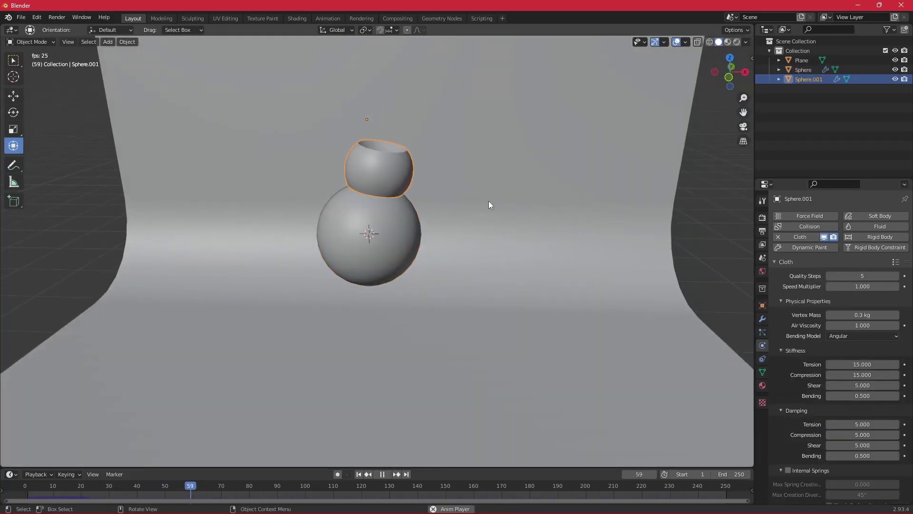
pyautogui.press('space')
pyautogui.moveTo(708, 196)
pyautogui.mouseDown(button='middle')
pyautogui.moveTo(604, 203)
pyautogui.moveTo(609, 181)
pyautogui.mouseUp(button='middle')
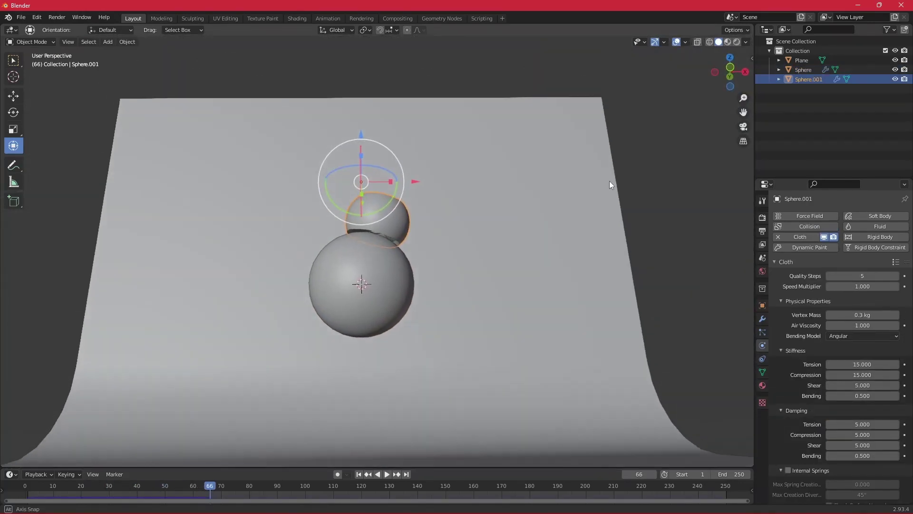
# Apply the Cloth modifier on Sphere.001 to keep its draped shape
pyautogui.click(762, 319)
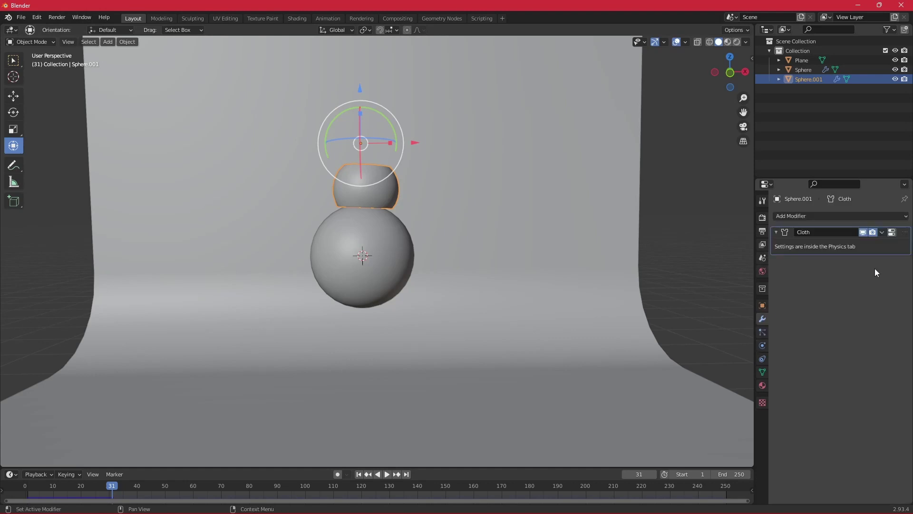
pyautogui.click(882, 233)
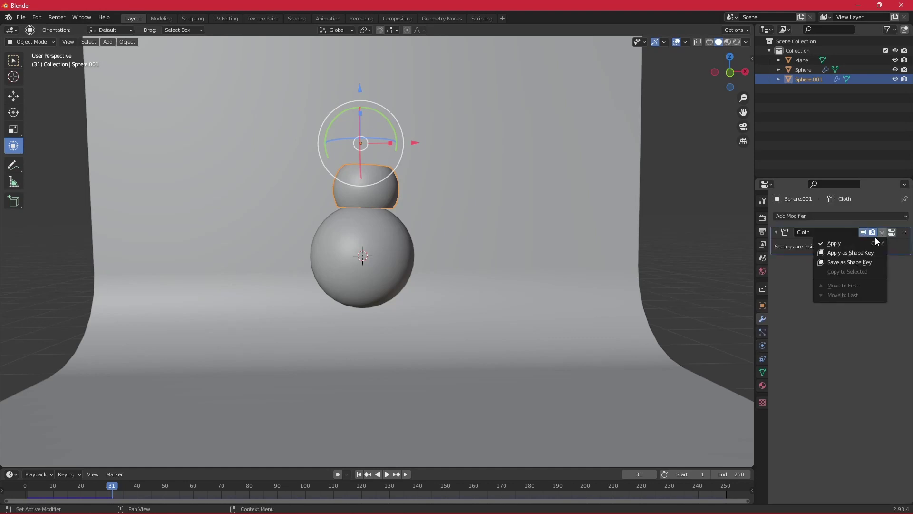
pyautogui.click(852, 243)
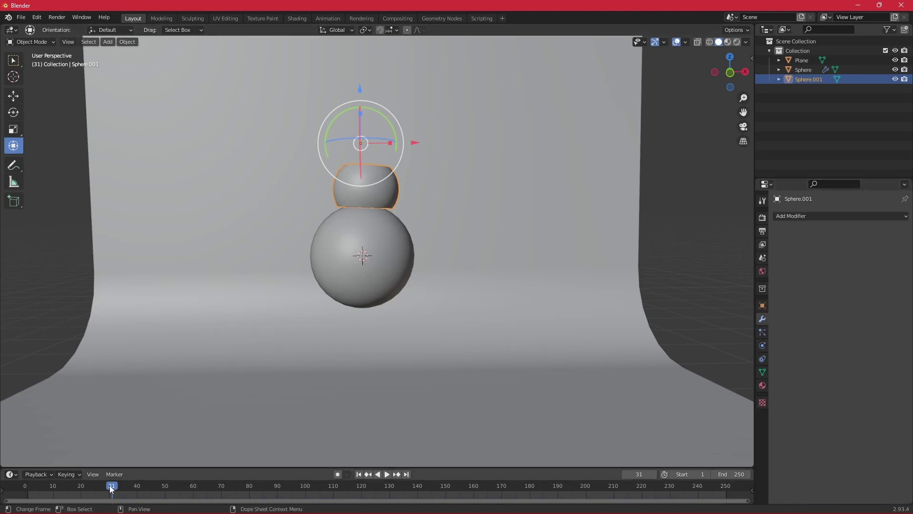
pyautogui.press('space')
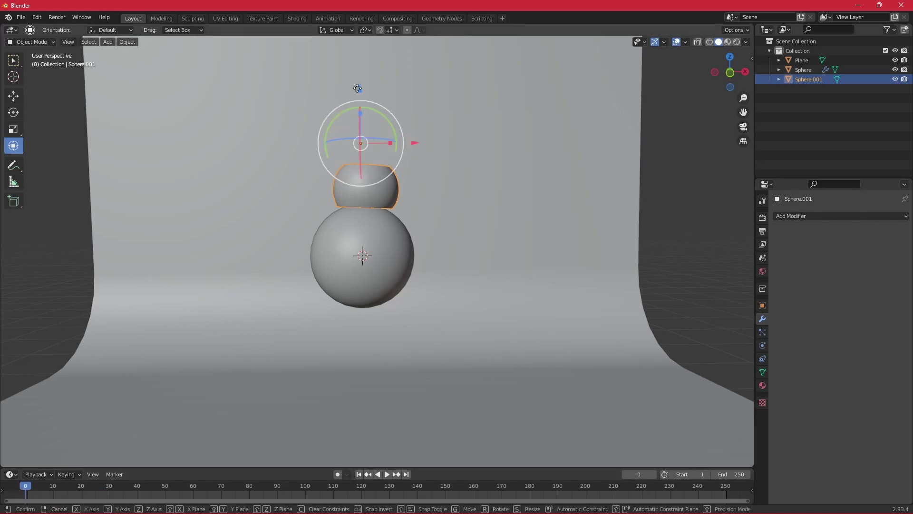
# Raise the dented Sphere.001 slightly upward
pyautogui.moveTo(360, 89); pyautogui.dragTo(358, 91)
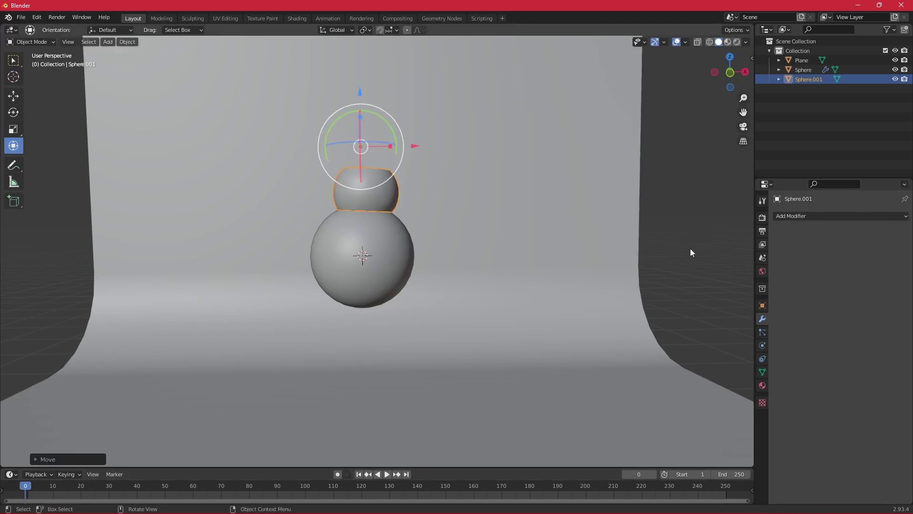
pyautogui.hotkey('alt', 'a')
pyautogui.moveTo(701, 271)
pyautogui.mouseDown(button='middle')
pyautogui.moveTo(588, 311)
pyautogui.moveTo(673, 267)
pyautogui.moveTo(704, 275)
pyautogui.moveTo(681, 279)
pyautogui.mouseUp(button='middle')
# Copy and paste the base sphere as Sphere.002, lift it above the stack, and shrink it
pyautogui.click(376, 257)
pyautogui.hotkey('ctrl', 'c')
pyautogui.hotkey('ctrl', 'v')
pyautogui.moveTo(377, 192); pyautogui.dragTo(401, 58)
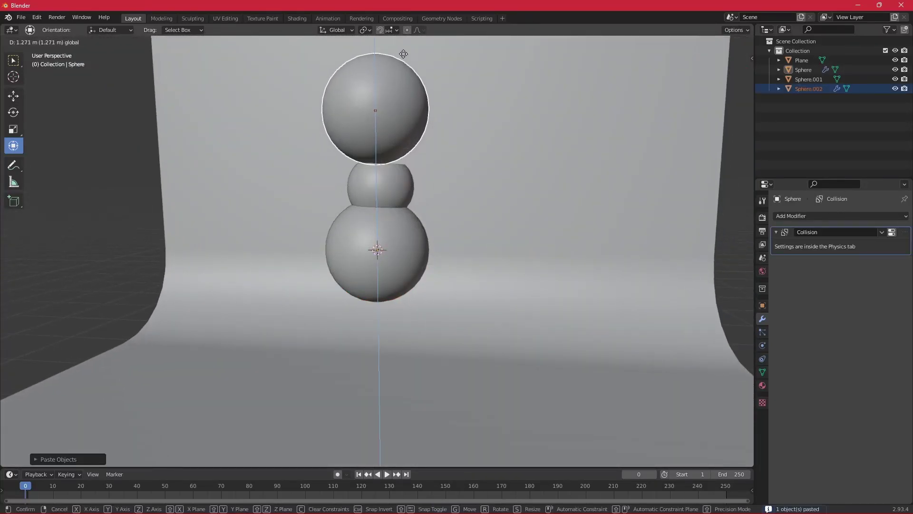
pyautogui.moveTo(406, 117); pyautogui.dragTo(446, 113)
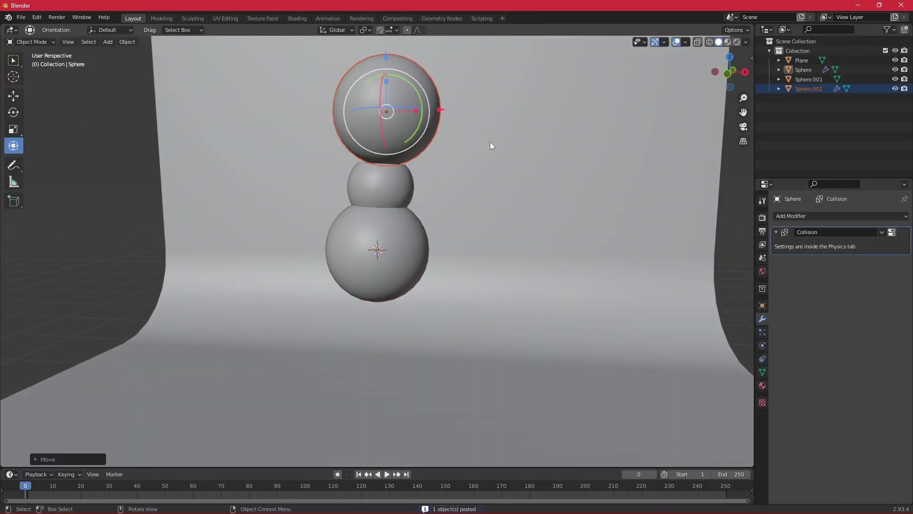
pyautogui.press('s')
pyautogui.click(534, 207)
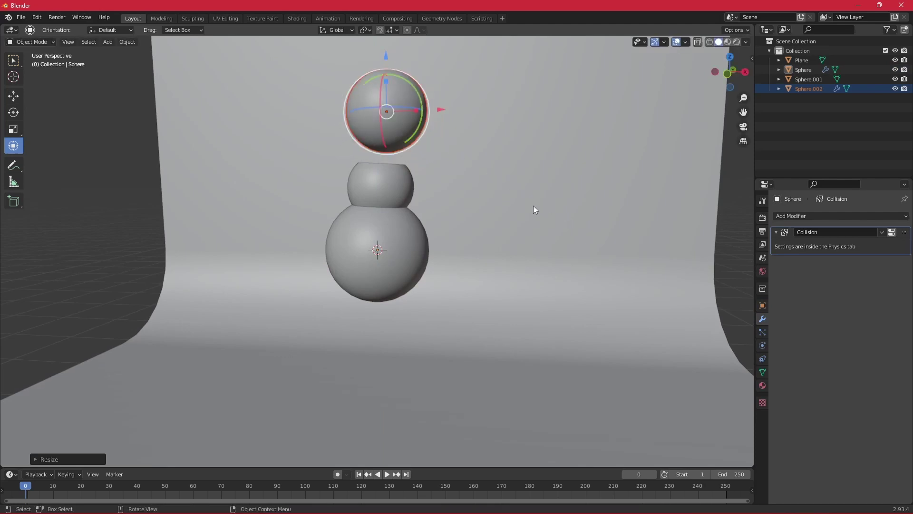
# Shift Sphere.002 to the upper left of the stack and shrink it further
pyautogui.moveTo(394, 77)
pyautogui.mouseDown()
pyautogui.moveTo(386, 73)
pyautogui.moveTo(385, 81)
pyautogui.mouseUp()
pyautogui.moveTo(681, 265); pyautogui.dragTo(619, 256, button='middle')
pyautogui.press('g')
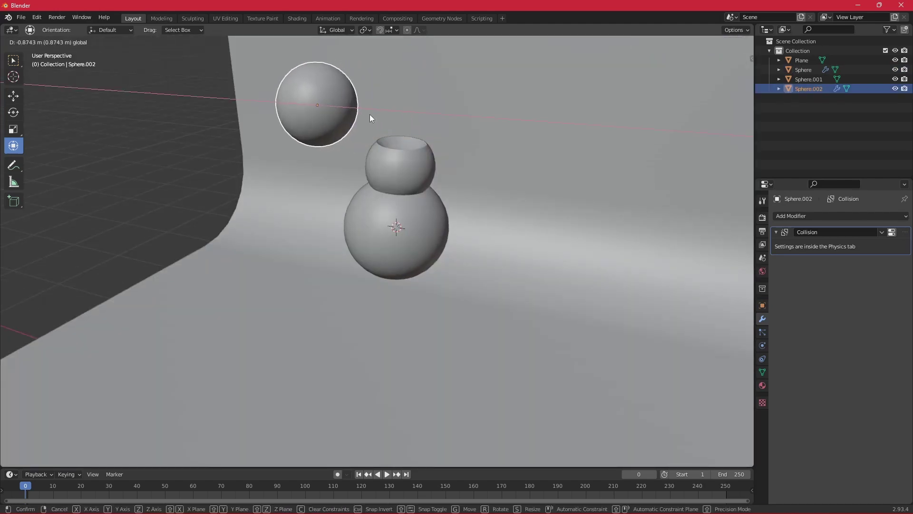
pyautogui.click(371, 116)
pyautogui.press('s')
pyautogui.click(335, 192)
pyautogui.moveTo(335, 193)
pyautogui.mouseDown(button='middle')
pyautogui.moveTo(398, 199)
pyautogui.moveTo(343, 215)
pyautogui.moveTo(365, 224)
pyautogui.moveTo(445, 206)
pyautogui.moveTo(367, 209)
pyautogui.moveTo(492, 121)
pyautogui.mouseUp(button='middle')
# Adjust Sphere.002's depth along the Y axis and reselect the base sphere
pyautogui.press('g')
pyautogui.press('y')
pyautogui.click(550, 122)
pyautogui.moveTo(549, 194)
pyautogui.mouseDown(button='middle')
pyautogui.moveTo(612, 170)
pyautogui.moveTo(637, 193)
pyautogui.mouseUp(button='middle')
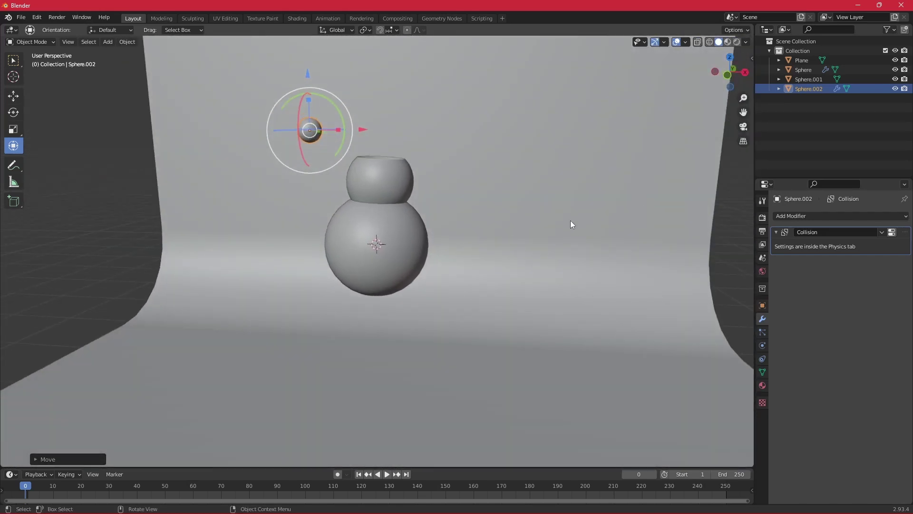
pyautogui.moveTo(576, 283); pyautogui.dragTo(493, 282, button='middle')
pyautogui.click(499, 277)
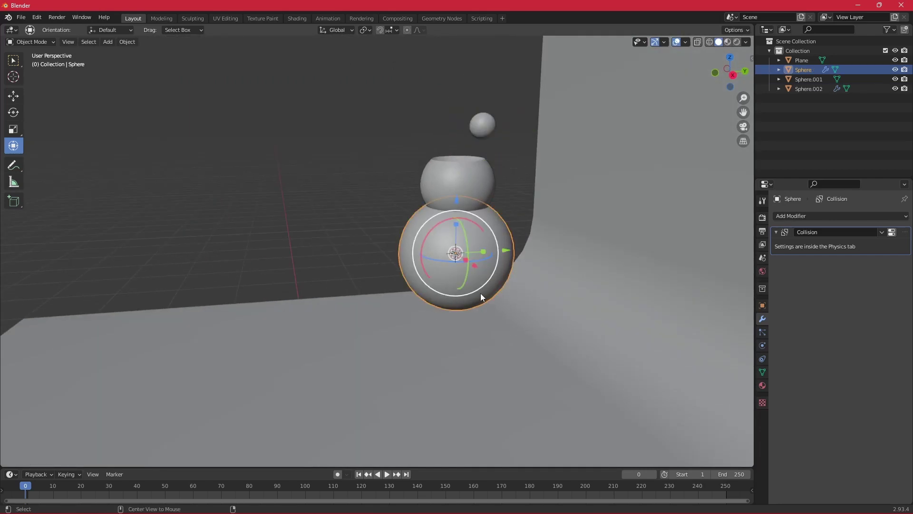
# Duplicate the base sphere and place the copy beside the stack, nudged up and left
pyautogui.hotkey('shift', 'd')
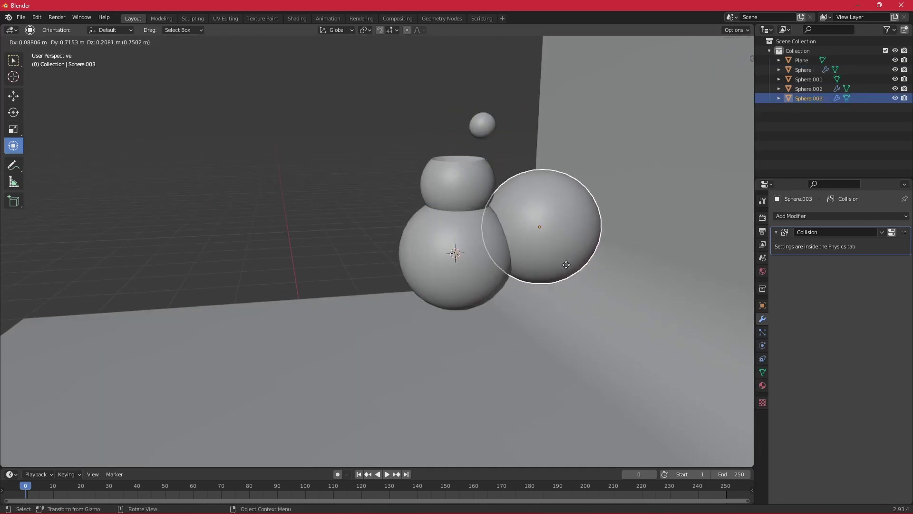
pyautogui.click(566, 264)
pyautogui.moveTo(601, 323); pyautogui.dragTo(609, 312, button='middle')
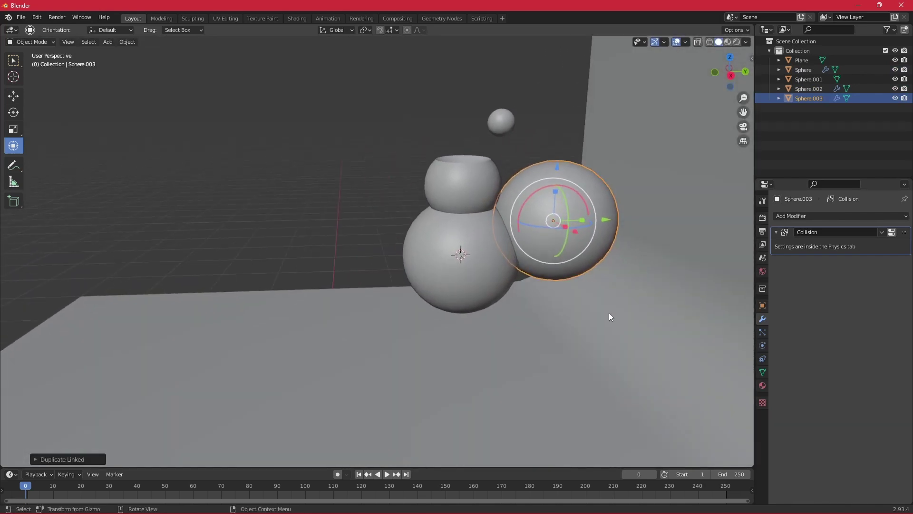
pyautogui.moveTo(606, 221); pyautogui.dragTo(598, 221)
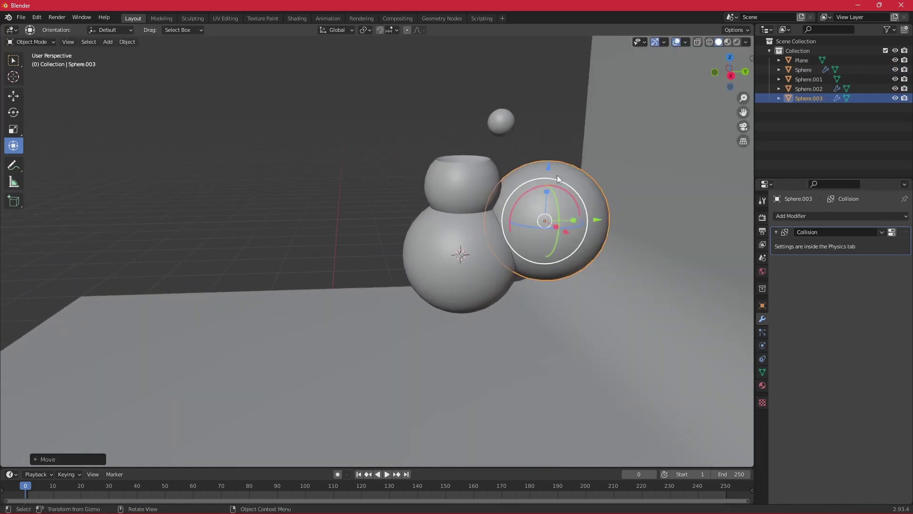
pyautogui.moveTo(558, 175); pyautogui.dragTo(558, 167)
pyautogui.moveTo(576, 265); pyautogui.dragTo(562, 247, button='middle')
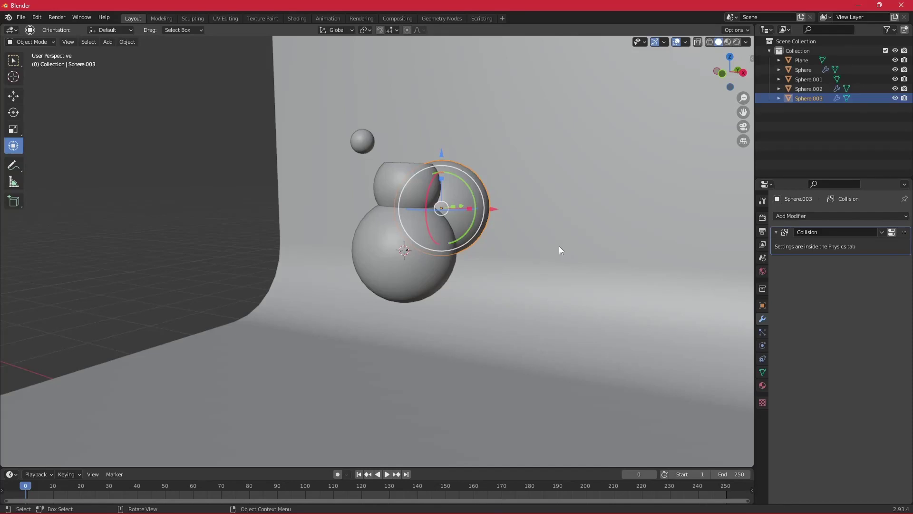
# Make a linked duplicate of the side sphere and slide it to the right
pyautogui.hotkey('alt', 'd')
pyautogui.press('Escape')
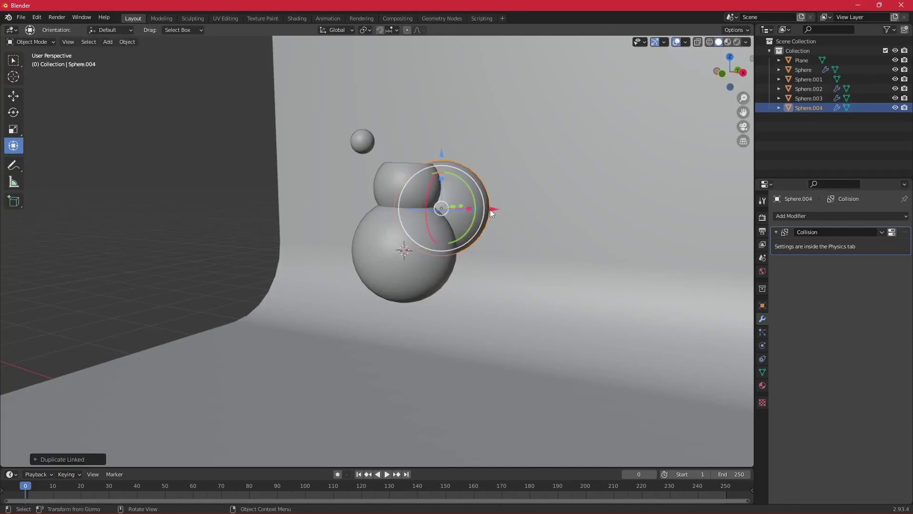
pyautogui.moveTo(492, 213); pyautogui.dragTo(547, 214)
pyautogui.moveTo(598, 244); pyautogui.dragTo(516, 256, button='middle')
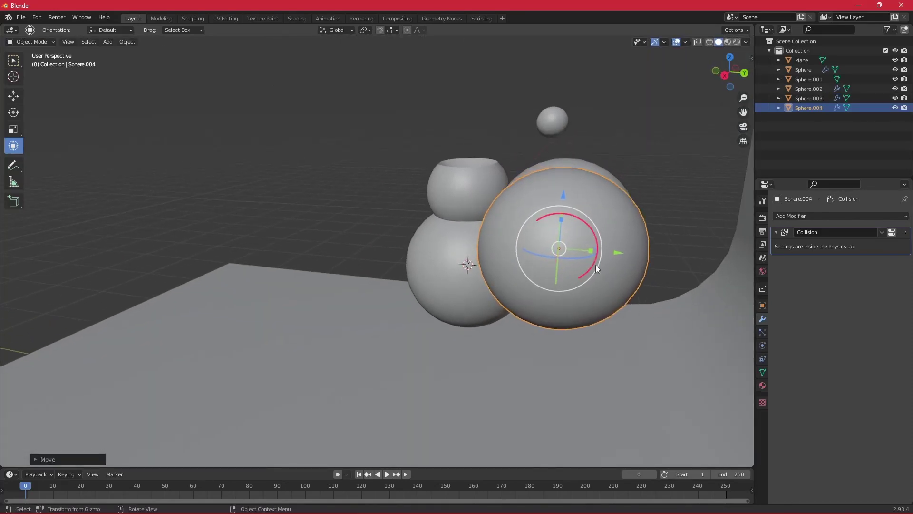
# Add another duplicate sphere, resize it, and raise it vertically along Z
pyautogui.hotkey('shift', 'd')
pyautogui.click(620, 269)
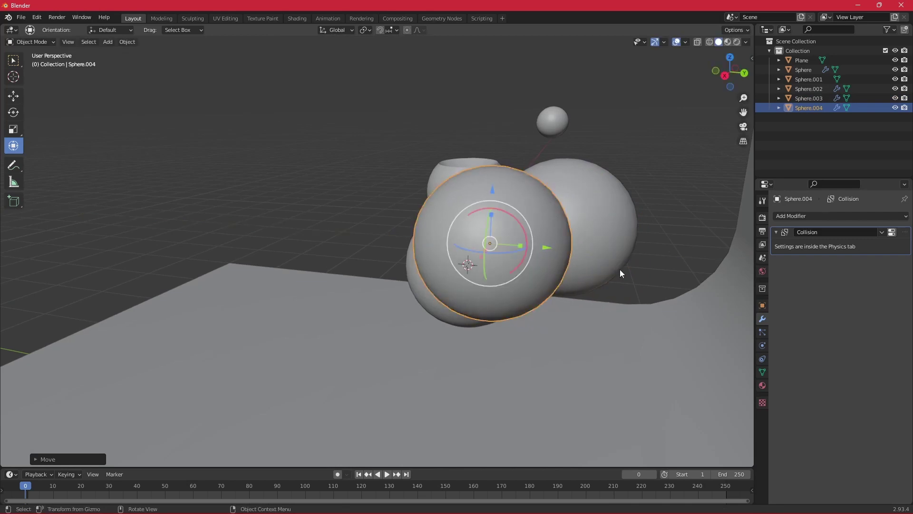
pyautogui.moveTo(620, 269); pyautogui.dragTo(520, 131, button='middle')
pyautogui.press('g')
pyautogui.press('s')
pyautogui.click(581, 150)
pyautogui.moveTo(581, 150)
pyautogui.mouseDown(button='middle')
pyautogui.moveTo(594, 185)
pyautogui.moveTo(561, 131)
pyautogui.moveTo(586, 261)
pyautogui.moveTo(397, 101)
pyautogui.mouseUp(button='middle')
pyautogui.press('g')
pyautogui.press('z')
pyautogui.click(409, 71)
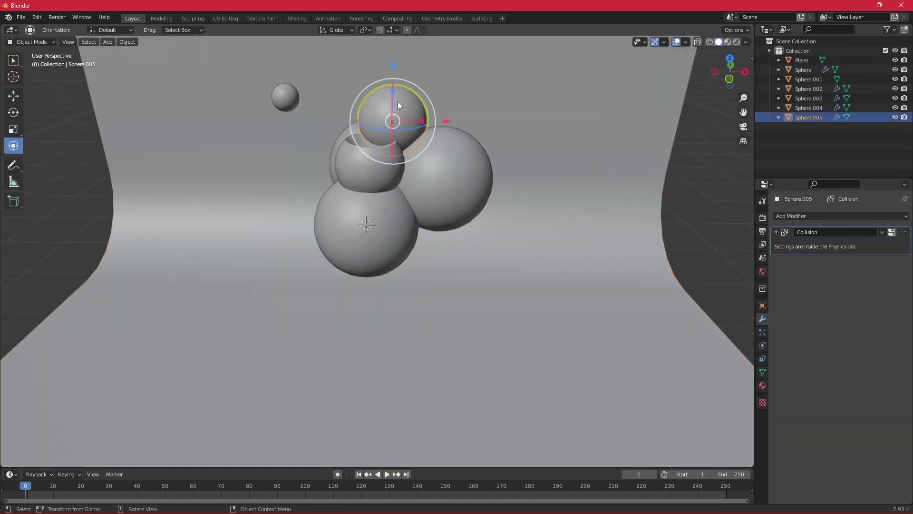
# Duplicate the top sphere and move the copy along the Y axis
pyautogui.hotkey('shift', 'd')
pyautogui.click(490, 200)
pyautogui.moveTo(550, 116); pyautogui.dragTo(577, 206, button='middle')
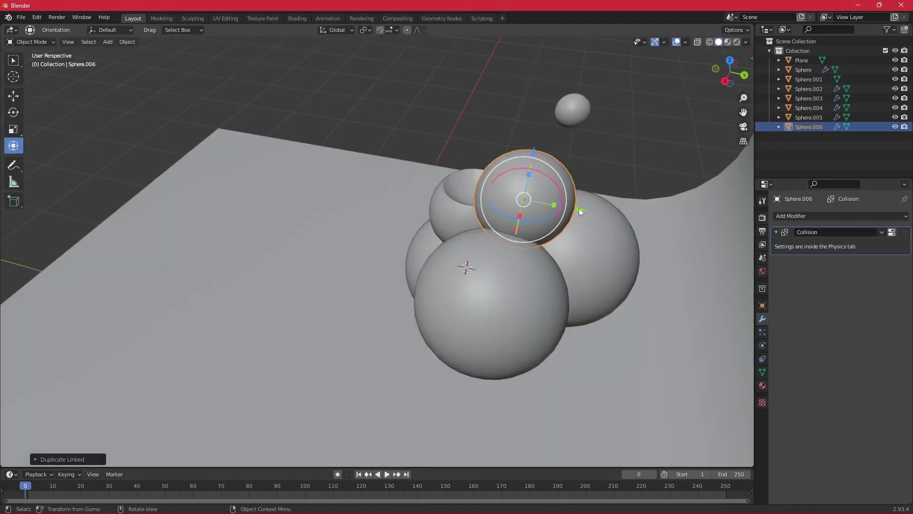
pyautogui.press('g')
pyautogui.press('y')
pyautogui.click(418, 195)
pyautogui.moveTo(418, 195)
pyautogui.mouseDown(button='middle')
pyautogui.moveTo(620, 219)
pyautogui.moveTo(312, 203)
pyautogui.moveTo(437, 118)
pyautogui.moveTo(484, 142)
pyautogui.moveTo(500, 180)
pyautogui.moveTo(647, 210)
pyautogui.mouseUp(button='middle')
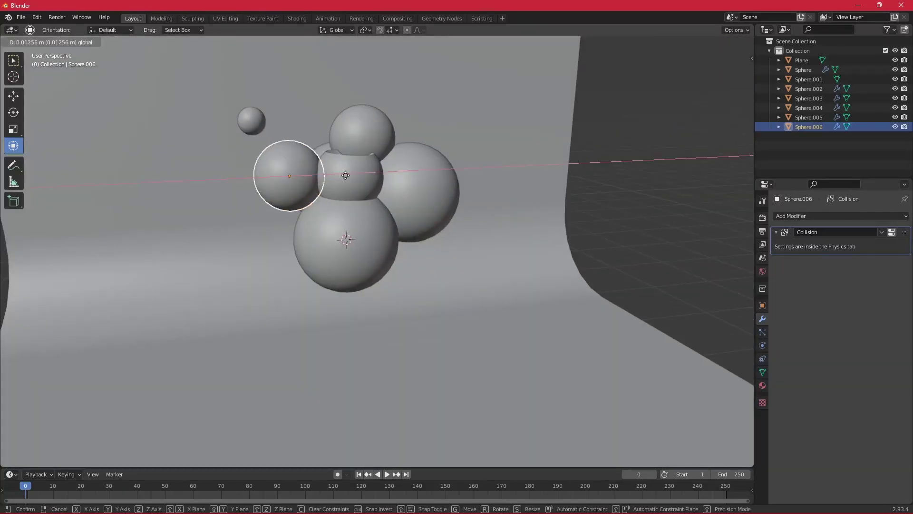
pyautogui.moveTo(649, 222)
pyautogui.mouseDown(button='middle')
pyautogui.moveTo(602, 312)
pyautogui.moveTo(683, 226)
pyautogui.moveTo(327, 168)
pyautogui.mouseUp(button='middle')
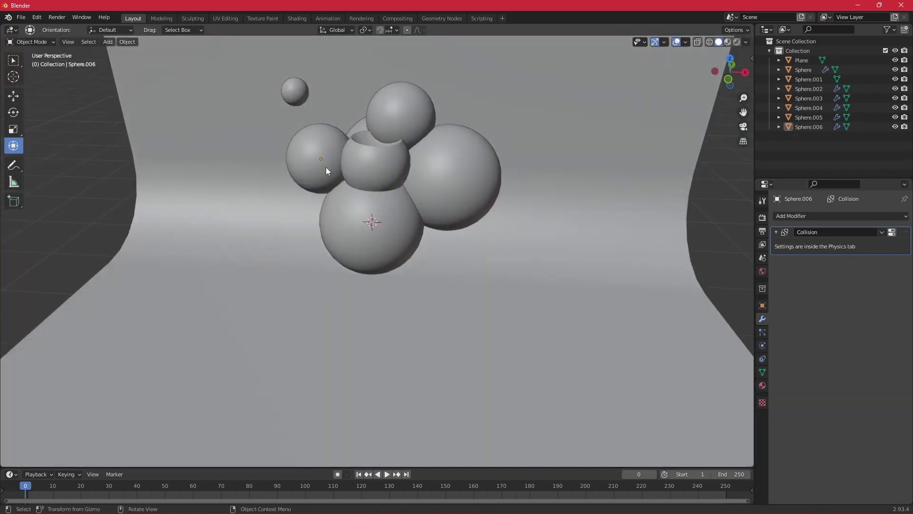
# Duplicate the left sphere, move it along Y, and resize it
pyautogui.hotkey('shift', 'd')
pyautogui.press('g')
pyautogui.press('y')
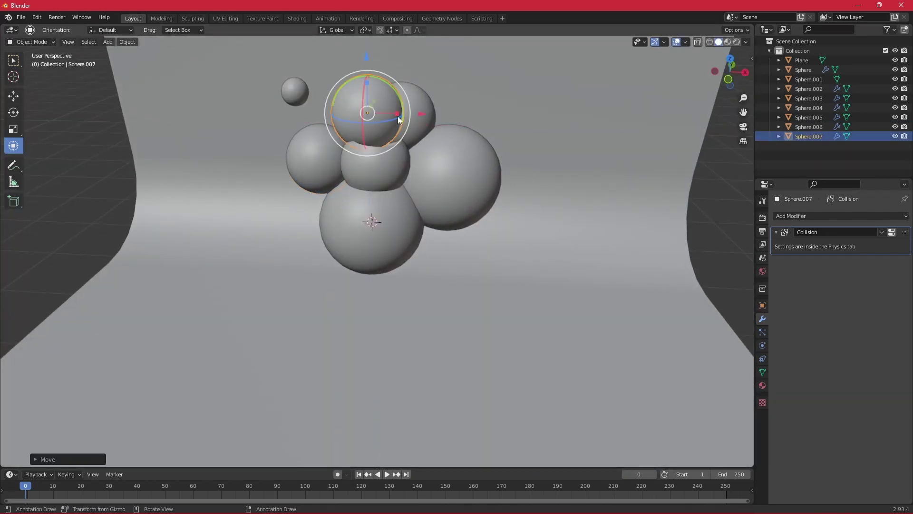
pyautogui.click(513, 129)
pyautogui.moveTo(512, 129); pyautogui.dragTo(655, 182, button='middle')
pyautogui.press('s')
pyautogui.click(495, 141)
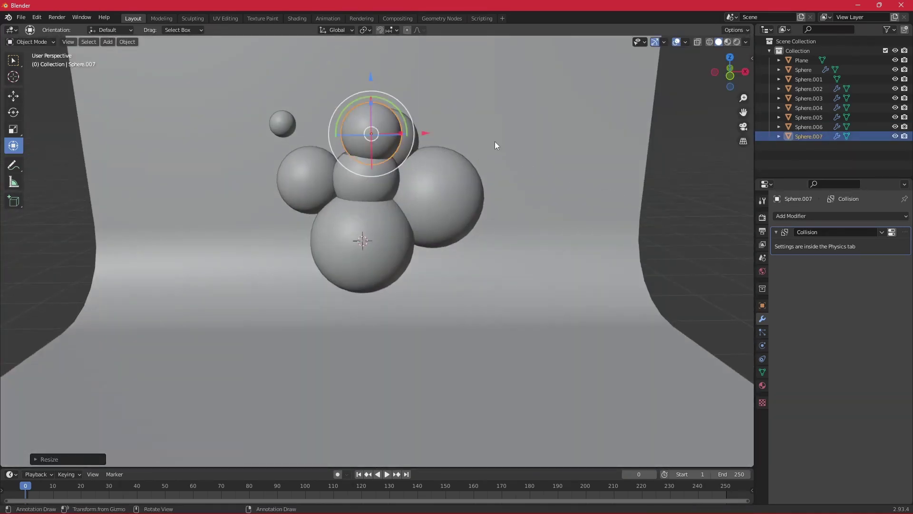
pyautogui.moveTo(495, 141)
pyautogui.mouseDown(button='middle')
pyautogui.moveTo(444, 240)
pyautogui.moveTo(466, 183)
pyautogui.moveTo(391, 95)
pyautogui.moveTo(576, 231)
pyautogui.moveTo(551, 296)
pyautogui.moveTo(464, 282)
pyautogui.moveTo(403, 124)
pyautogui.mouseUp(button='middle')
# Duplicate the small floating sphere and place the copy lower right
pyautogui.click(392, 96)
pyautogui.click(305, 113)
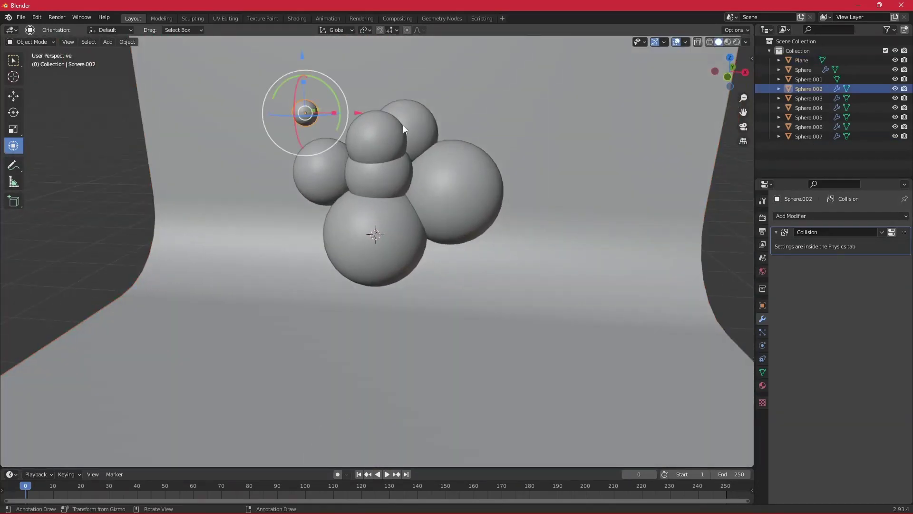
pyautogui.hotkey('shift', 'd')
pyautogui.click(710, 185)
pyautogui.moveTo(710, 186)
pyautogui.mouseDown(button='middle')
pyautogui.moveTo(667, 223)
pyautogui.moveTo(584, 344)
pyautogui.moveTo(693, 375)
pyautogui.moveTo(690, 320)
pyautogui.moveTo(567, 222)
pyautogui.moveTo(551, 362)
pyautogui.moveTo(533, 305)
pyautogui.moveTo(296, 129)
pyautogui.moveTo(355, 195)
pyautogui.mouseUp(button='middle')
# Add a linked duplicate of another sphere, nudge it into place, and scale it larger
pyautogui.click(534, 304)
pyautogui.click(296, 129)
pyautogui.hotkey('alt', 'd')
pyautogui.click(318, 156)
pyautogui.moveTo(155, 170)
pyautogui.mouseDown(button='middle')
pyautogui.moveTo(394, 164)
pyautogui.moveTo(287, 52)
pyautogui.mouseUp(button='middle')
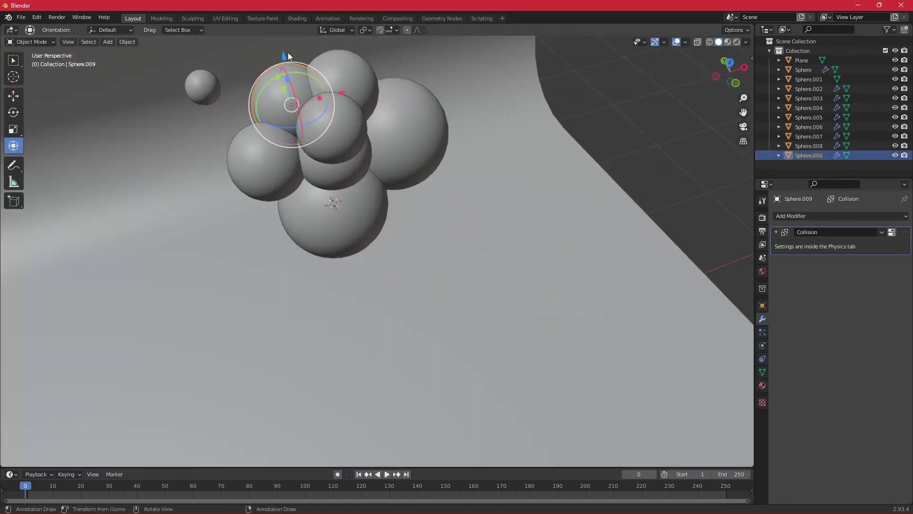
pyautogui.moveTo(288, 53); pyautogui.dragTo(274, 70)
pyautogui.moveTo(513, 140)
pyautogui.mouseDown(button='middle')
pyautogui.moveTo(641, 227)
pyautogui.moveTo(537, 172)
pyautogui.mouseUp(button='middle')
pyautogui.press('s')
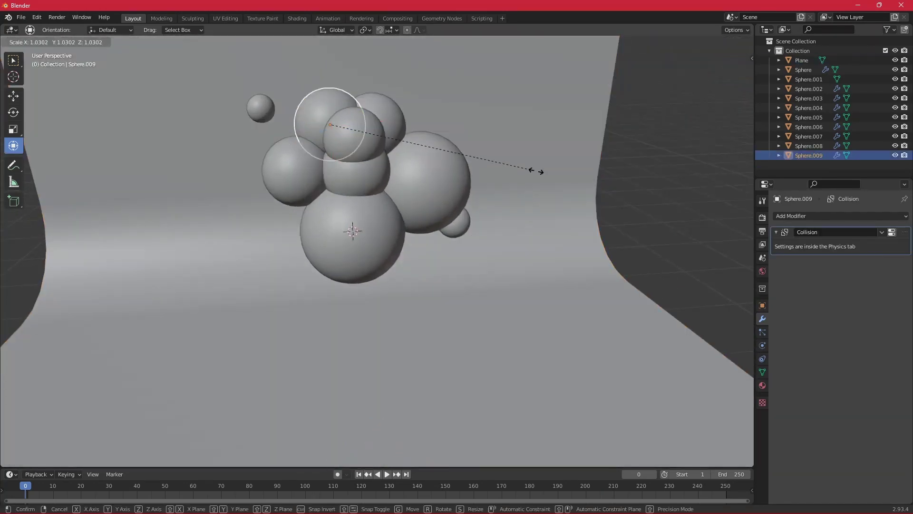
pyautogui.click(326, 62)
pyautogui.moveTo(326, 62)
pyautogui.mouseDown(button='middle')
pyautogui.moveTo(342, 147)
pyautogui.moveTo(332, 145)
pyautogui.moveTo(379, 118)
pyautogui.moveTo(293, 130)
pyautogui.moveTo(418, 213)
pyautogui.moveTo(218, 126)
pyautogui.moveTo(627, 181)
pyautogui.moveTo(414, 155)
pyautogui.moveTo(207, 144)
pyautogui.mouseUp(button='middle')
# Move the small floating Sphere.002 farther left along the X axis
pyautogui.click(219, 126)
pyautogui.press('g')
pyautogui.press('x')
pyautogui.moveTo(125, 184)
pyautogui.mouseDown(button='middle')
pyautogui.moveTo(518, 193)
pyautogui.moveTo(511, 206)
pyautogui.moveTo(258, 179)
pyautogui.mouseUp(button='middle')
pyautogui.click(285, 180)
pyautogui.moveTo(677, 221)
pyautogui.mouseDown(button='middle')
pyautogui.moveTo(692, 232)
pyautogui.moveTo(630, 202)
pyautogui.moveTo(549, 235)
pyautogui.moveTo(577, 256)
pyautogui.moveTo(528, 145)
pyautogui.moveTo(546, 159)
pyautogui.moveTo(532, 170)
pyautogui.mouseUp(button='middle')
pyautogui.scroll(2, 594, 257)
# Duplicate the small lower sphere and slide the copy along the X axis
pyautogui.scroll(2, 611, 258)
pyautogui.click(503, 275)
pyautogui.hotkey('shift', 'd')
pyautogui.press('x')
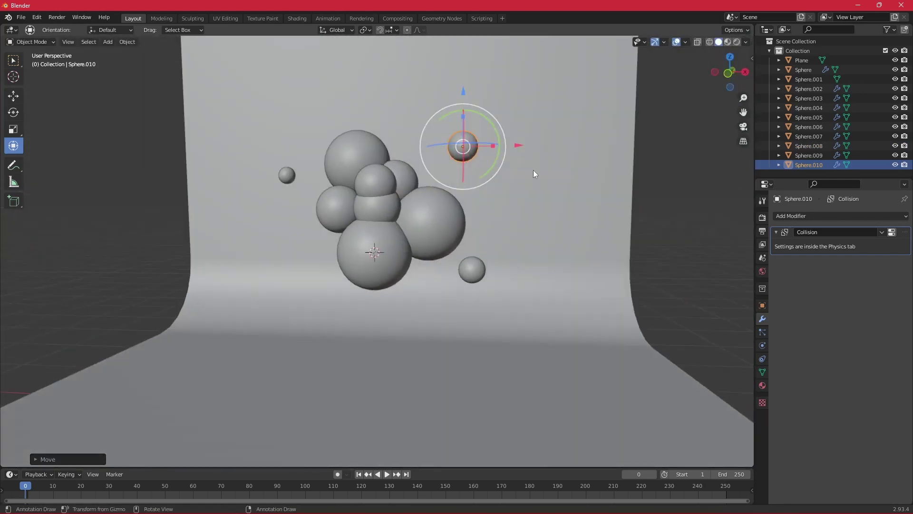
pyautogui.click(479, 155)
pyautogui.moveTo(479, 155)
pyautogui.mouseDown(button='middle')
pyautogui.moveTo(626, 206)
pyautogui.moveTo(494, 152)
pyautogui.mouseUp(button='middle')
# Duplicate it again, place the copy higher up and shrink it to about half size
pyautogui.hotkey('shift', 'd')
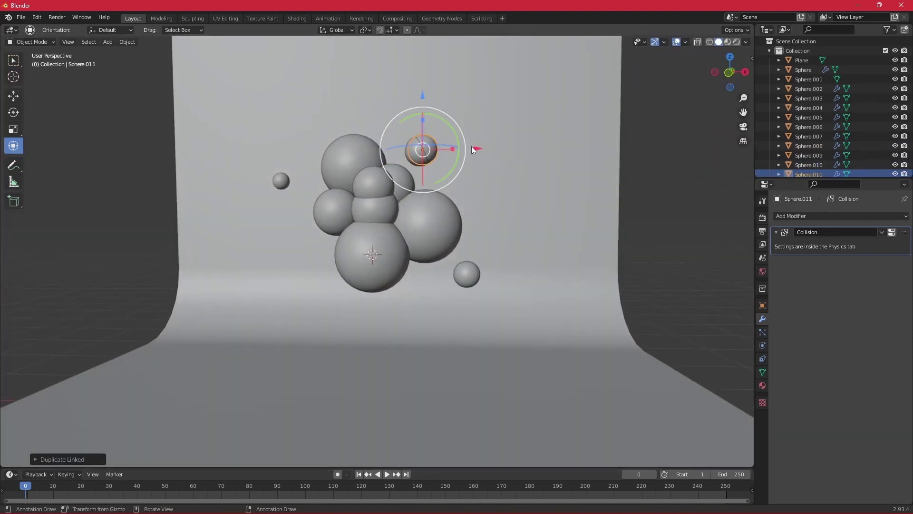
pyautogui.click(446, 58)
pyautogui.press('s')
pyautogui.click(446, 58)
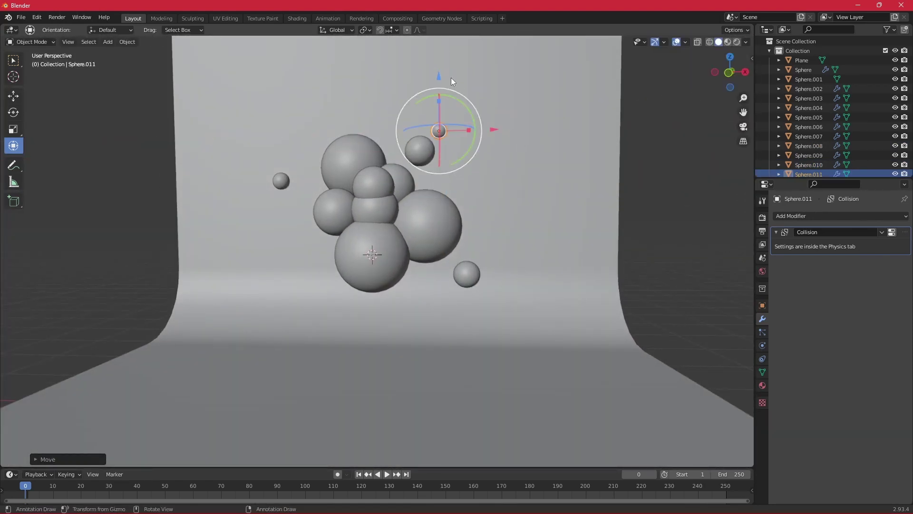
pyautogui.moveTo(451, 80)
pyautogui.mouseDown(button='middle')
pyautogui.moveTo(650, 264)
pyautogui.moveTo(461, 88)
pyautogui.moveTo(672, 209)
pyautogui.moveTo(647, 226)
pyautogui.mouseUp(button='middle')
# Add a third, smaller linked duplicate further up-right, completing the shrinking trail
pyautogui.hotkey('alt', 'd')
pyautogui.click(539, 167)
pyautogui.moveTo(538, 167); pyautogui.dragTo(494, 145, button='middle')
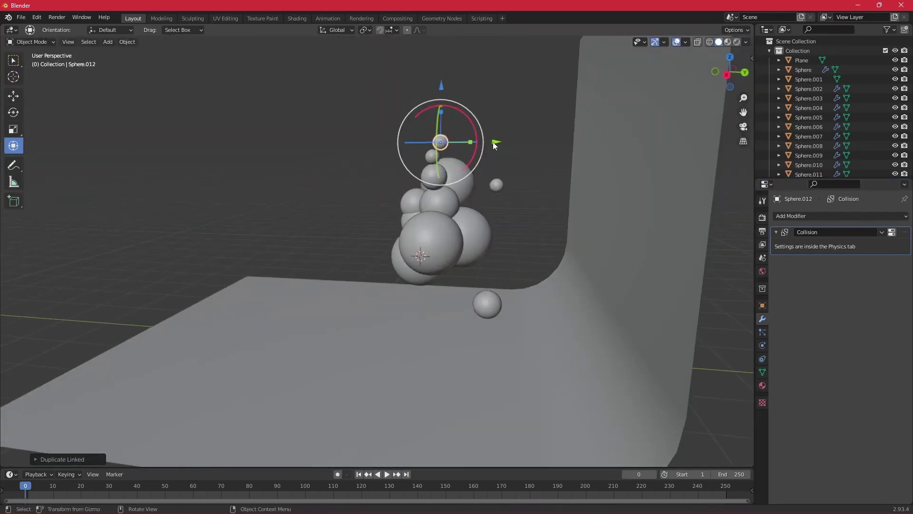
pyautogui.moveTo(494, 146); pyautogui.dragTo(483, 145)
pyautogui.press('s')
pyautogui.click(579, 180)
pyautogui.moveTo(579, 180)
pyautogui.mouseDown(button='middle')
pyautogui.moveTo(633, 211)
pyautogui.moveTo(676, 303)
pyautogui.moveTo(632, 274)
pyautogui.moveTo(720, 248)
pyautogui.moveTo(616, 285)
pyautogui.moveTo(622, 299)
pyautogui.moveTo(640, 287)
pyautogui.moveTo(552, 284)
pyautogui.mouseUp(button='middle')
pyautogui.click(418, 260)
pyautogui.moveTo(418, 260)
pyautogui.mouseDown(button='middle')
pyautogui.moveTo(599, 269)
pyautogui.moveTo(603, 288)
pyautogui.moveTo(636, 272)
pyautogui.moveTo(581, 275)
pyautogui.moveTo(608, 273)
pyautogui.mouseUp(button='middle')
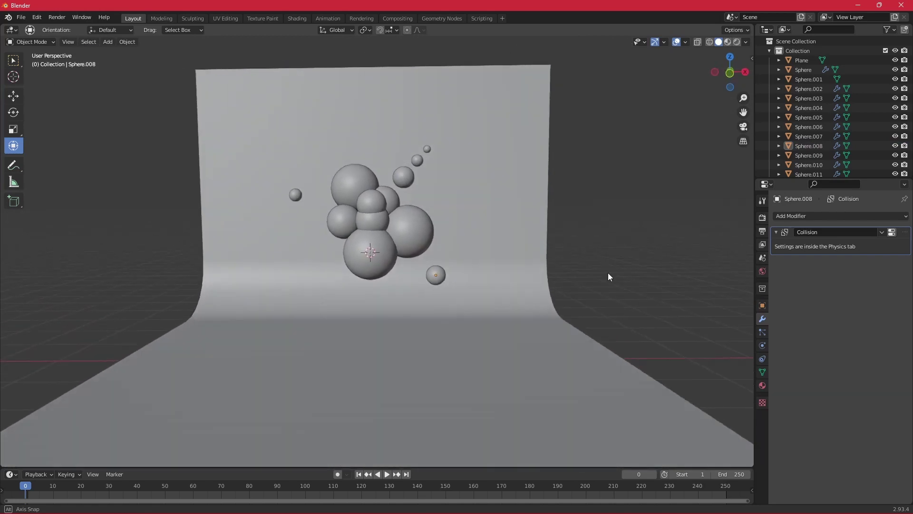
# Move the three pasted small spheres below-left of the cluster and rotate them into a descending trail
pyautogui.click(418, 162)
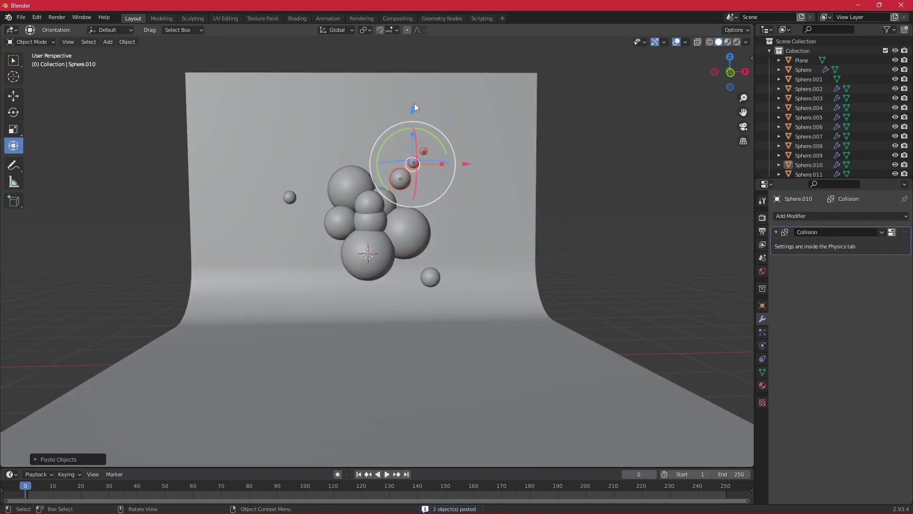
pyautogui.press('g')
pyautogui.click(372, 266)
pyautogui.press('r')
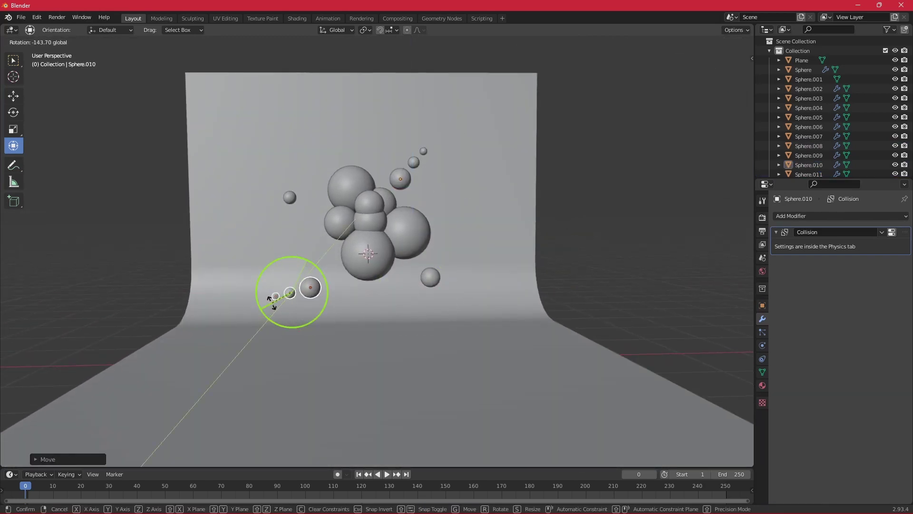
pyautogui.click(259, 357)
# Nudge one lower small sphere to refine the trail and shift the upper small spheres up-right
pyautogui.click(293, 300)
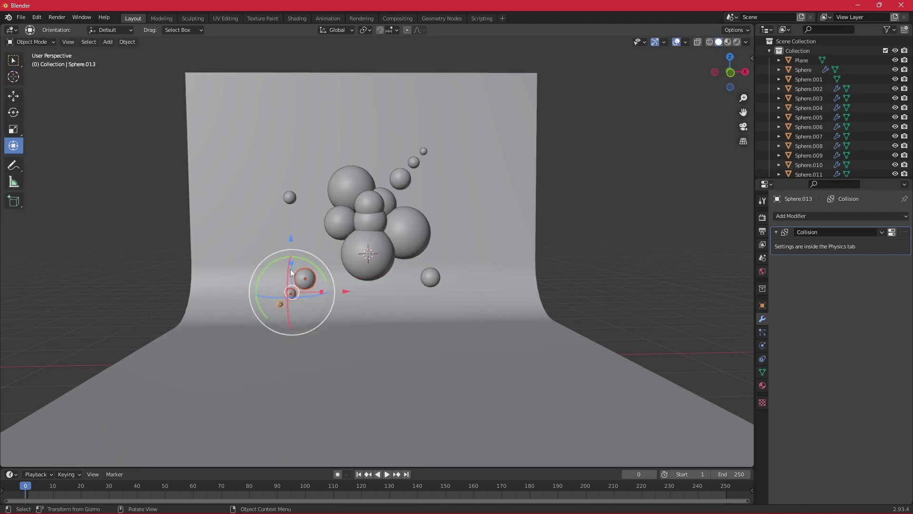
pyautogui.moveTo(305, 225); pyautogui.dragTo(295, 235)
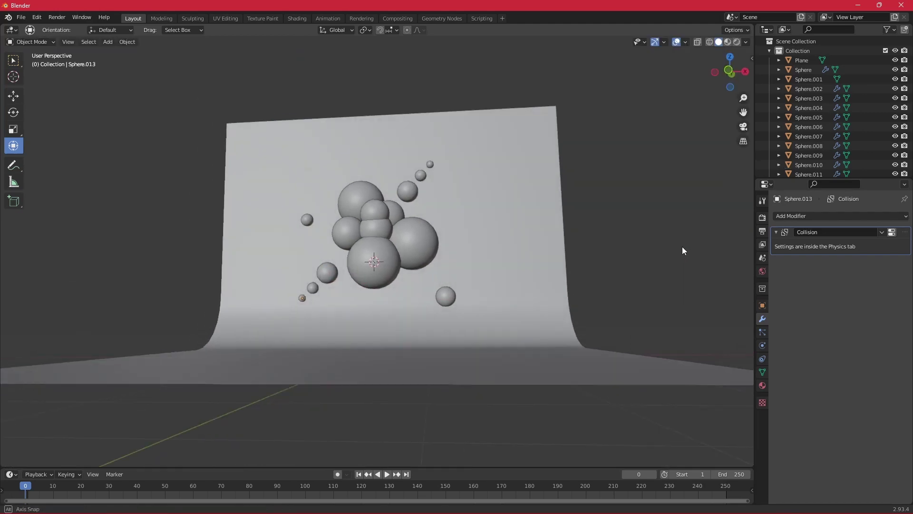
pyautogui.moveTo(592, 245)
pyautogui.mouseDown(button='middle')
pyautogui.moveTo(701, 265)
pyautogui.moveTo(595, 247)
pyautogui.mouseUp(button='middle')
pyautogui.click(421, 164)
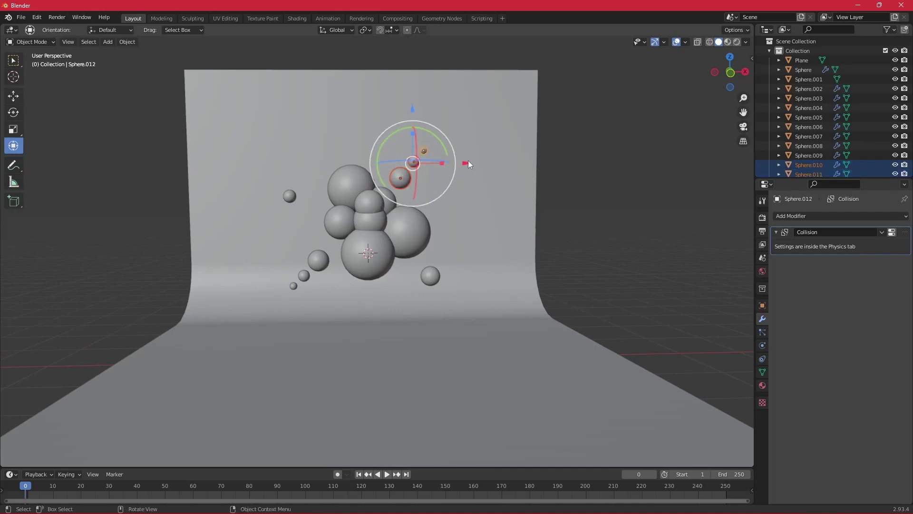
pyautogui.moveTo(468, 161); pyautogui.dragTo(475, 153)
pyautogui.moveTo(618, 247)
pyautogui.mouseDown(button='middle')
pyautogui.moveTo(668, 310)
pyautogui.moveTo(632, 284)
pyautogui.mouseUp(button='middle')
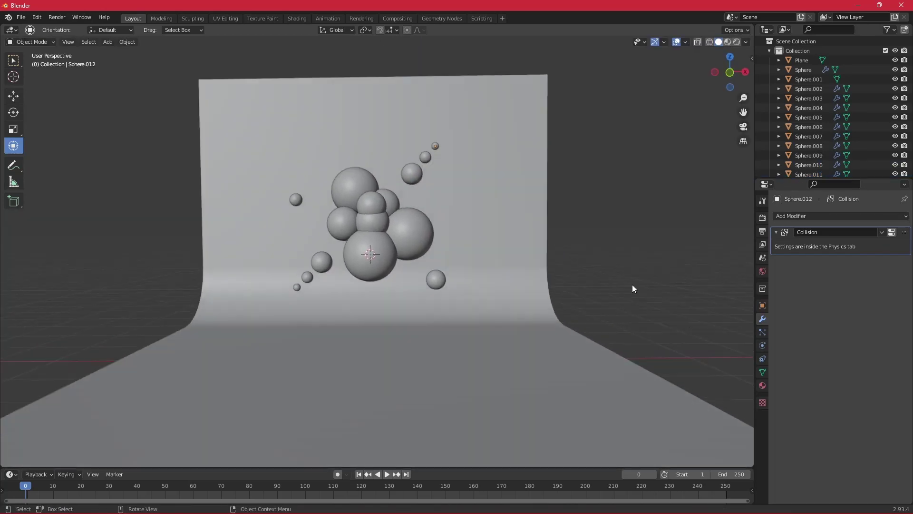
# Add a camera via Shift+A, pull it back in front of the sphere cluster, then show Output Properties
pyautogui.hotkey('shift', 'a')
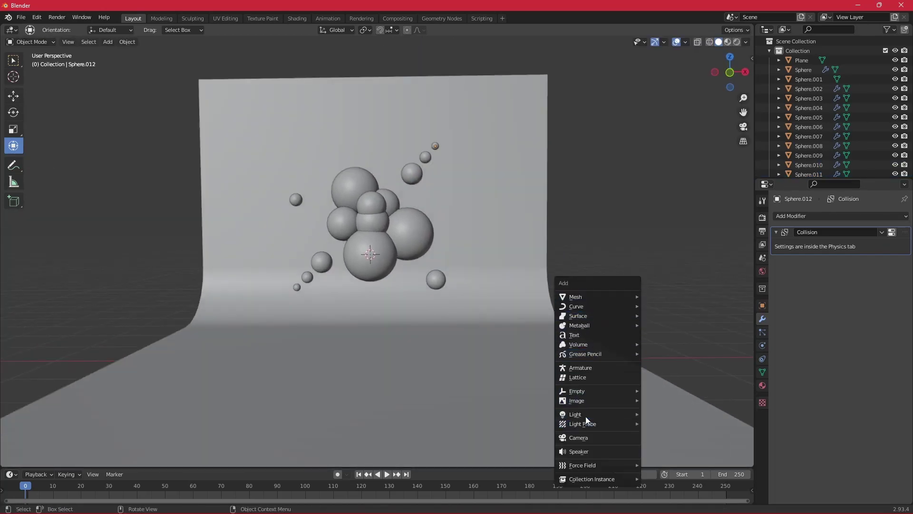
pyautogui.click(586, 438)
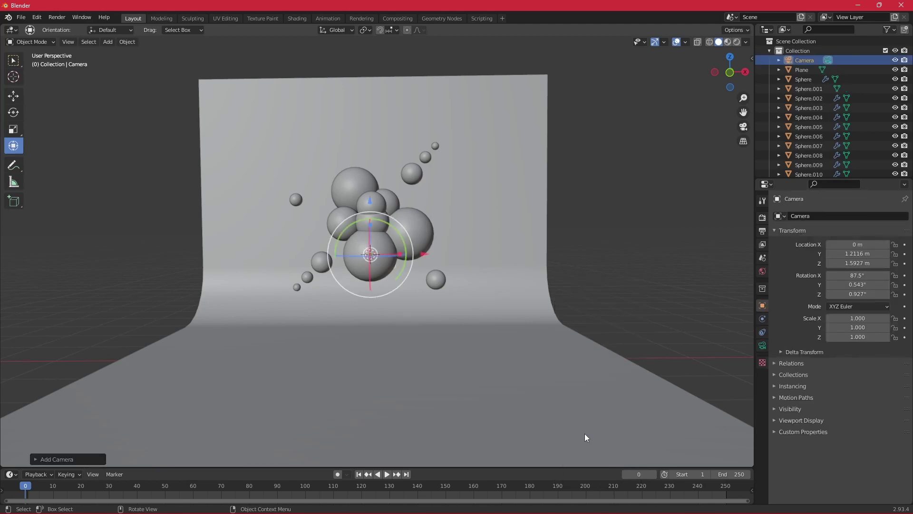
pyautogui.moveTo(503, 269)
pyautogui.mouseDown(button='middle')
pyautogui.moveTo(544, 259)
pyautogui.moveTo(478, 263)
pyautogui.mouseUp(button='middle')
pyautogui.moveTo(456, 249); pyautogui.dragTo(81, 269)
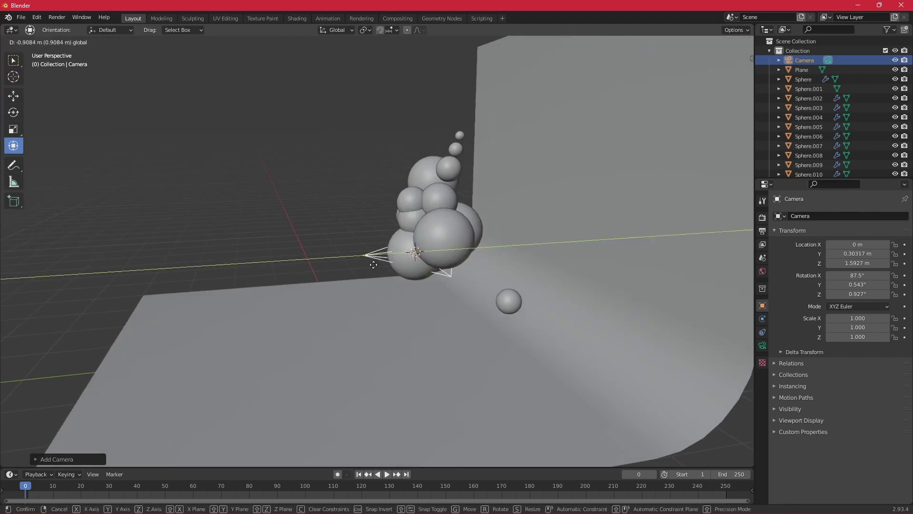
pyautogui.moveTo(332, 332); pyautogui.dragTo(398, 344, button='middle')
pyautogui.click(762, 231)
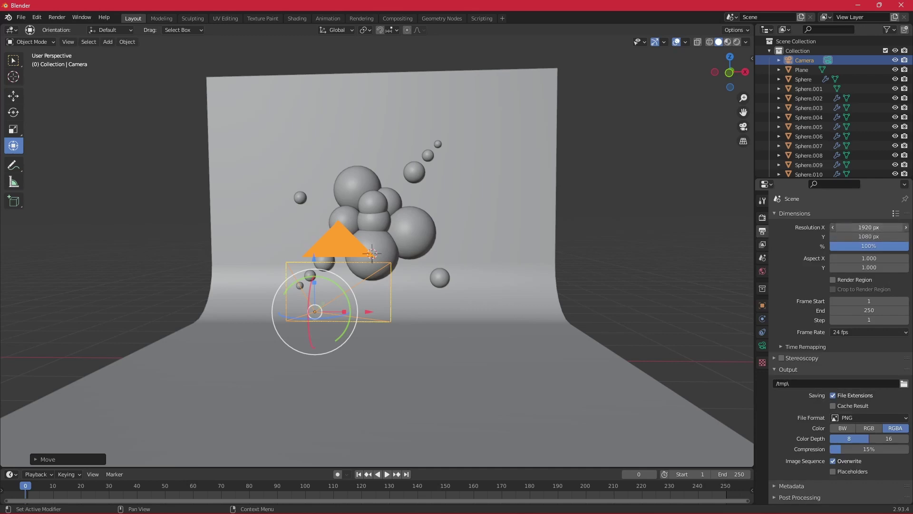
# Set the output resolution to 1000 × 1400 px portrait
pyautogui.click(881, 227)
pyautogui.write('10')
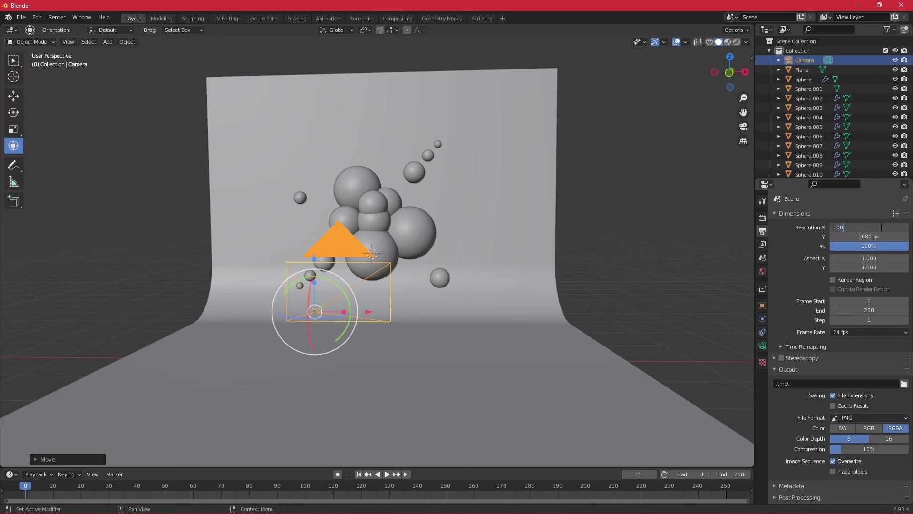
pyautogui.write('0')
pyautogui.press('Return')
pyautogui.click(870, 236)
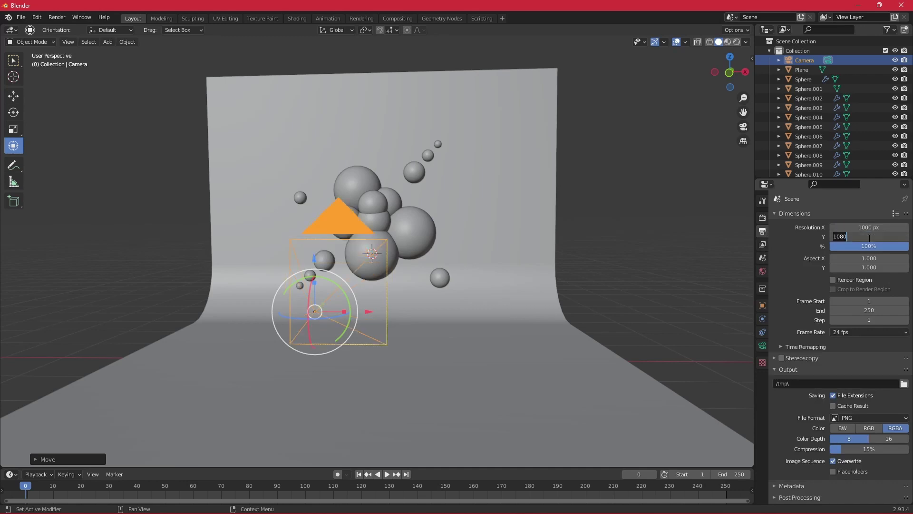
pyautogui.write('1400')
pyautogui.press('Return')
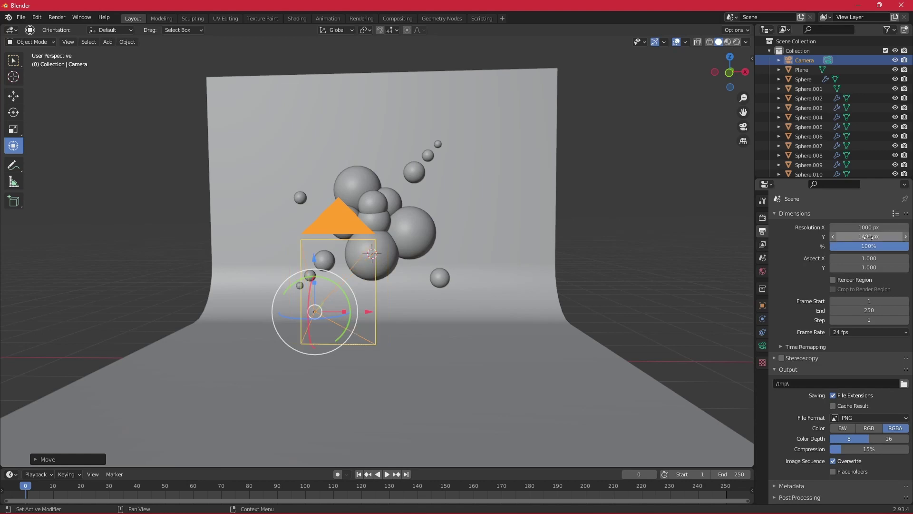
# View through the camera and shift its location so the cluster fills the frame
pyautogui.click(743, 127)
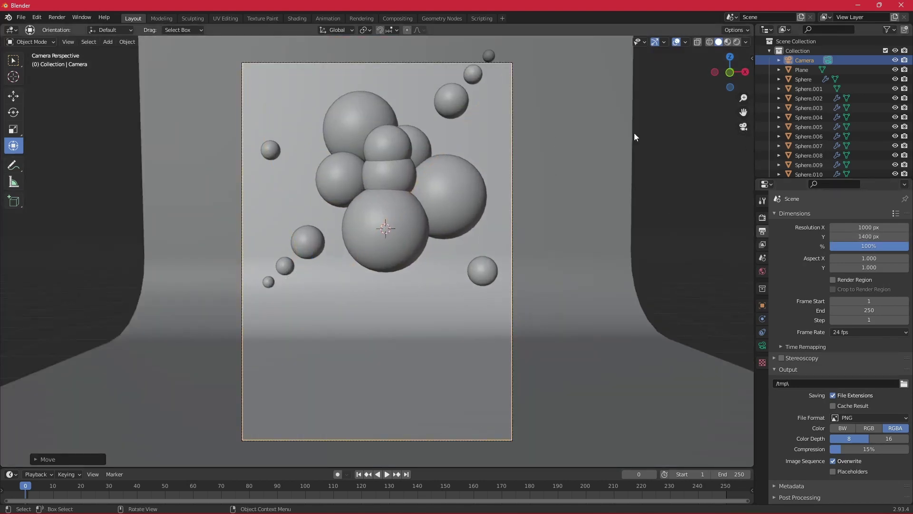
pyautogui.click(751, 54)
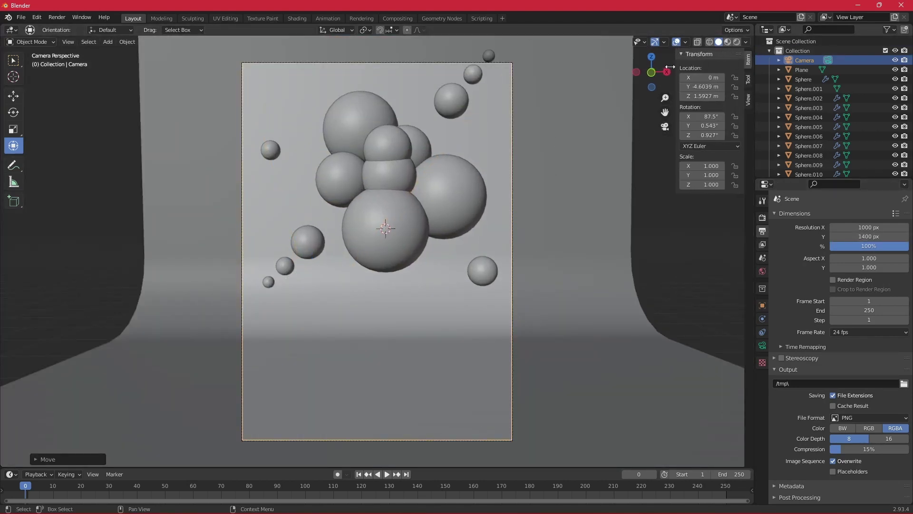
pyautogui.moveTo(700, 77)
pyautogui.mouseDown()
pyautogui.moveTo(714, 77)
pyautogui.moveTo(690, 87)
pyautogui.moveTo(718, 95)
pyautogui.moveTo(706, 96)
pyautogui.mouseUp()
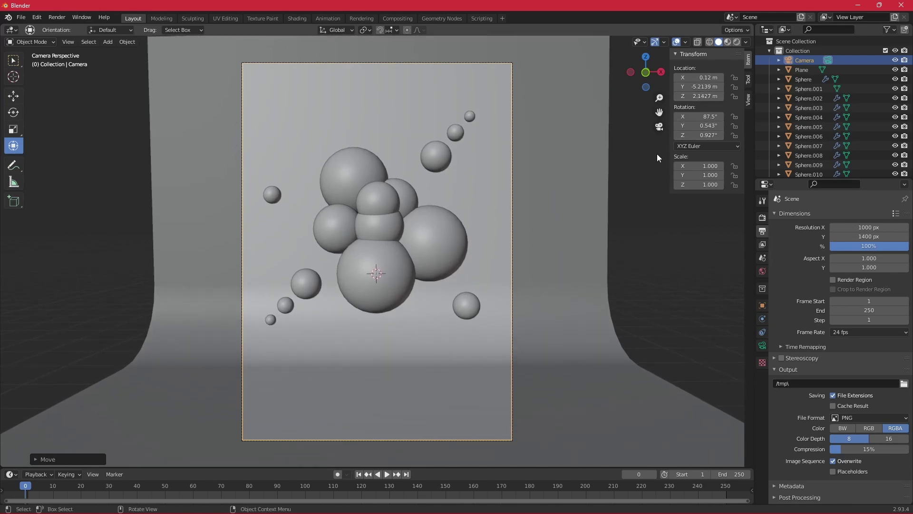
pyautogui.hotkey('shift', 'a')
pyautogui.moveTo(500, 275)
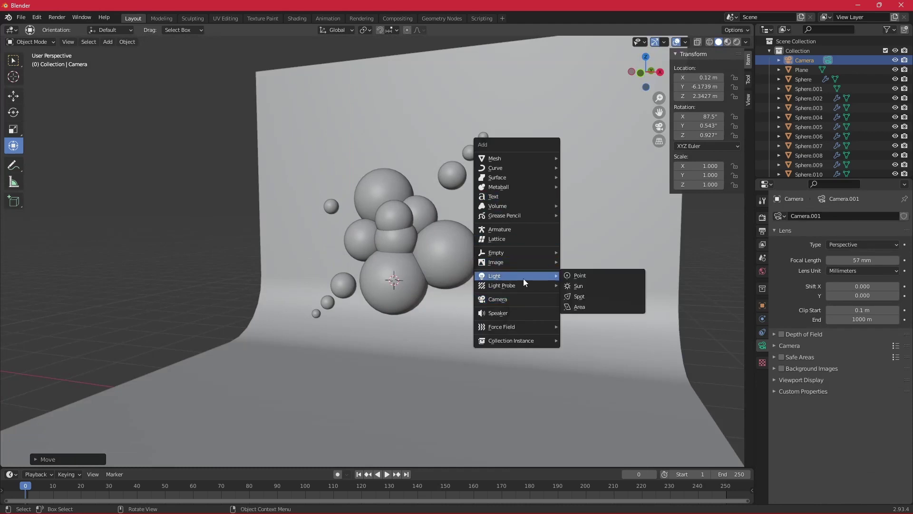
# Add an area light and raise it above the spheres
pyautogui.click(582, 308)
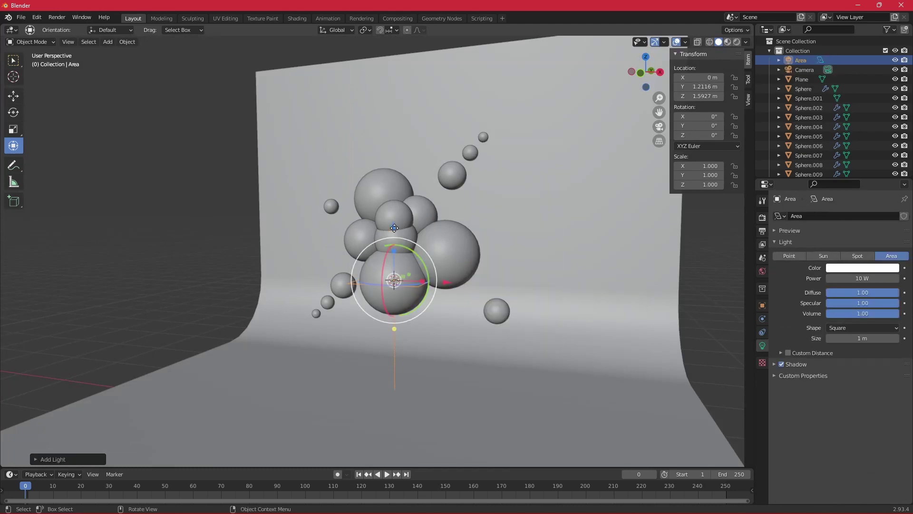
pyautogui.moveTo(395, 228); pyautogui.dragTo(384, 89)
pyautogui.scroll(-3, 383, 129)
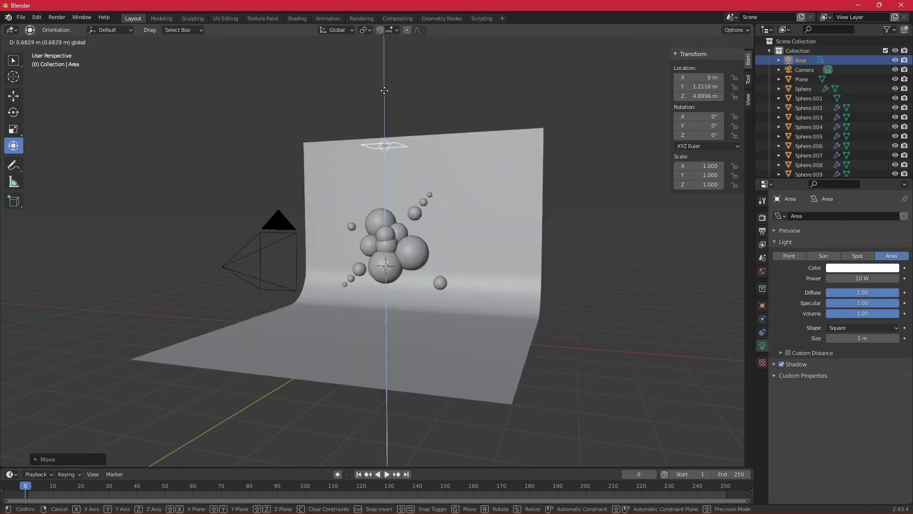
pyautogui.moveTo(450, 132)
pyautogui.mouseDown(button='middle')
pyautogui.moveTo(455, 172)
pyautogui.moveTo(505, 197)
pyautogui.moveTo(553, 174)
pyautogui.moveTo(441, 211)
pyautogui.mouseUp(button='middle')
# Paste a copy of the area light, place it off to the left and rotate it toward the spheres
pyautogui.hotkey('ctrl', 'v')
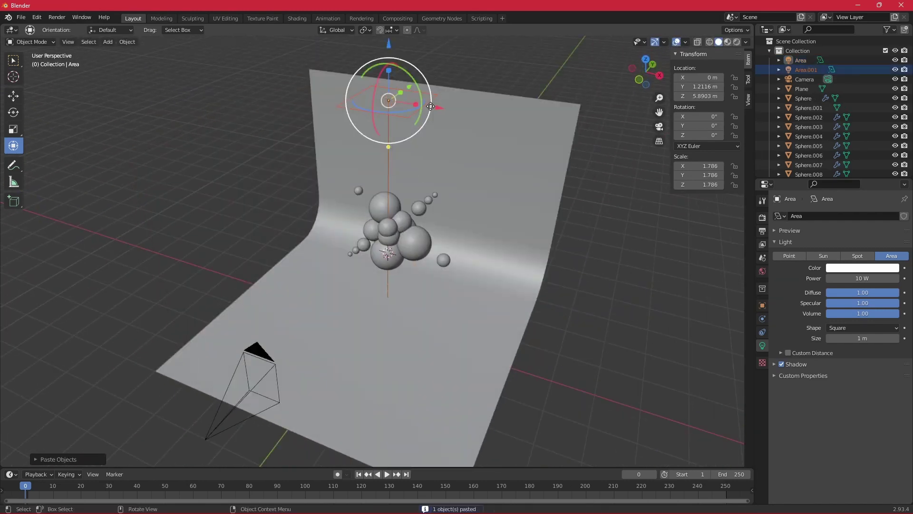
pyautogui.moveTo(412, 96); pyautogui.dragTo(527, 113)
pyautogui.moveTo(582, 113); pyautogui.dragTo(518, 127, button='middle')
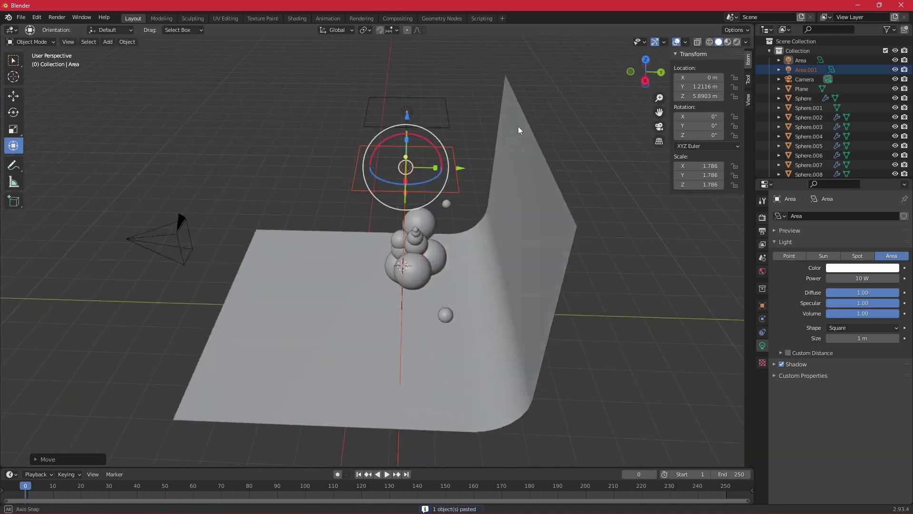
pyautogui.press('g')
pyautogui.click(258, 193)
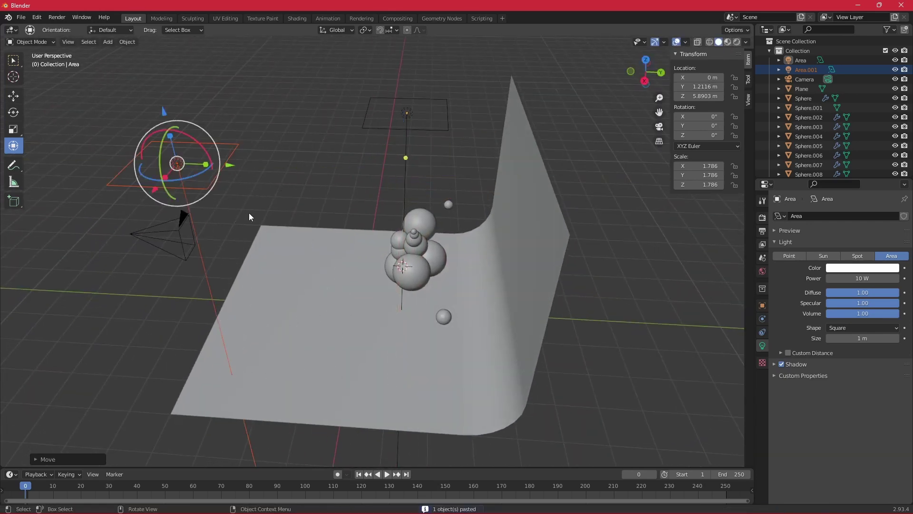
pyautogui.moveTo(249, 213); pyautogui.dragTo(344, 238, button='middle')
pyautogui.press('r')
pyautogui.press('r')
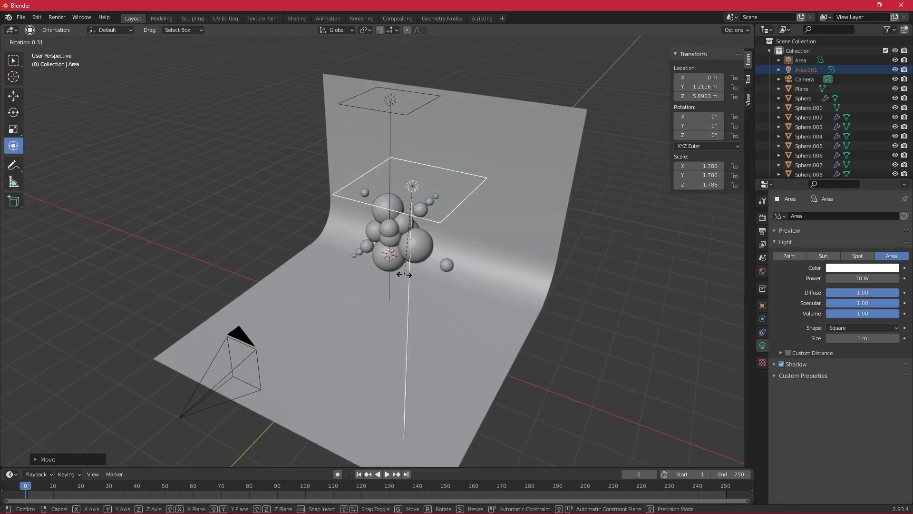
pyautogui.click(484, 312)
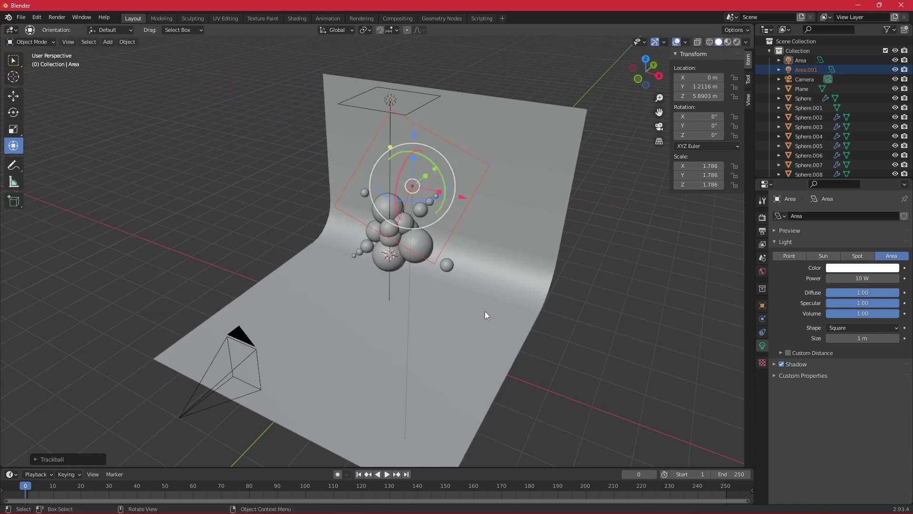
# Lower the copied light, re-aim it at the spheres, and duplicate it as a third area light
pyautogui.moveTo(484, 311); pyautogui.dragTo(444, 283, button='middle')
pyautogui.press('g')
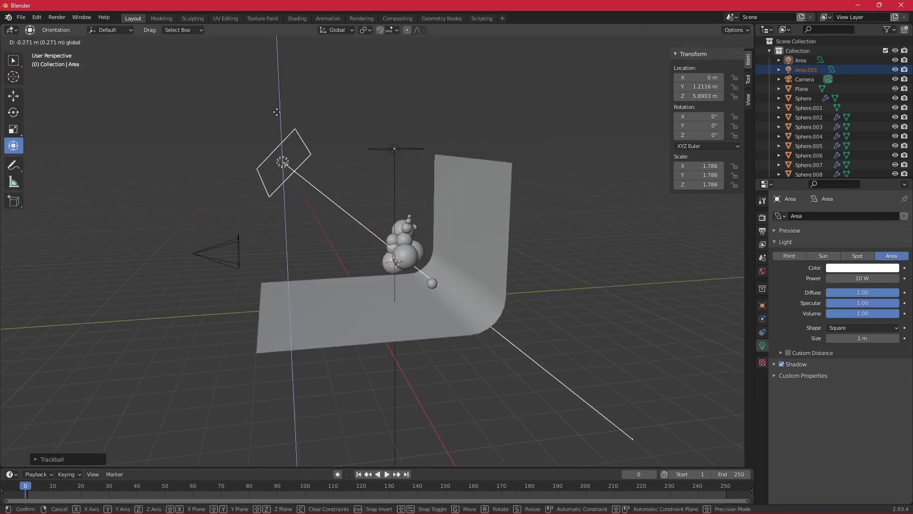
pyautogui.click(263, 159)
pyautogui.moveTo(366, 206)
pyautogui.mouseDown(button='middle')
pyautogui.moveTo(407, 237)
pyautogui.moveTo(418, 224)
pyautogui.mouseUp(button='middle')
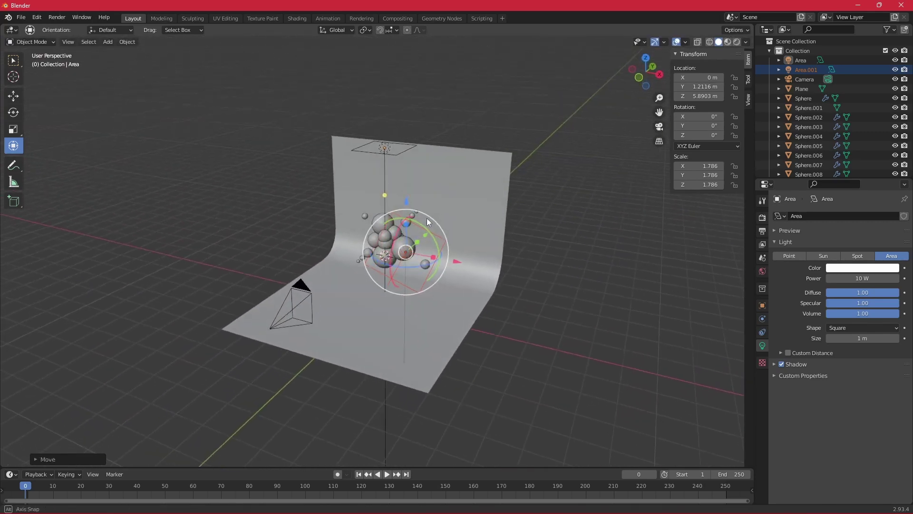
pyautogui.press('r')
pyautogui.press('r')
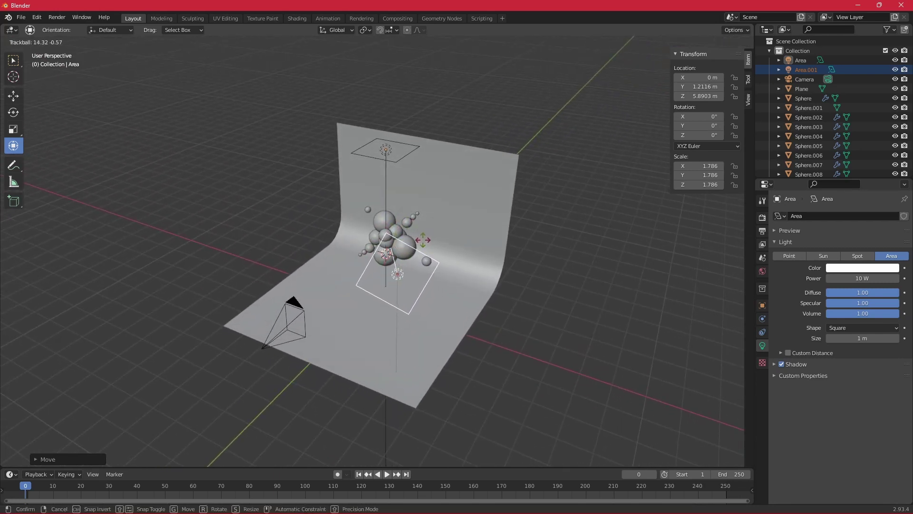
pyautogui.click(516, 311)
pyautogui.moveTo(515, 310)
pyautogui.mouseDown(button='middle')
pyautogui.moveTo(458, 322)
pyautogui.moveTo(533, 321)
pyautogui.moveTo(501, 312)
pyautogui.moveTo(486, 287)
pyautogui.moveTo(486, 319)
pyautogui.moveTo(540, 362)
pyautogui.mouseUp(button='middle')
pyautogui.hotkey('shift', 'd')
pyautogui.press('Escape')
pyautogui.hotkey('shift', 'a')
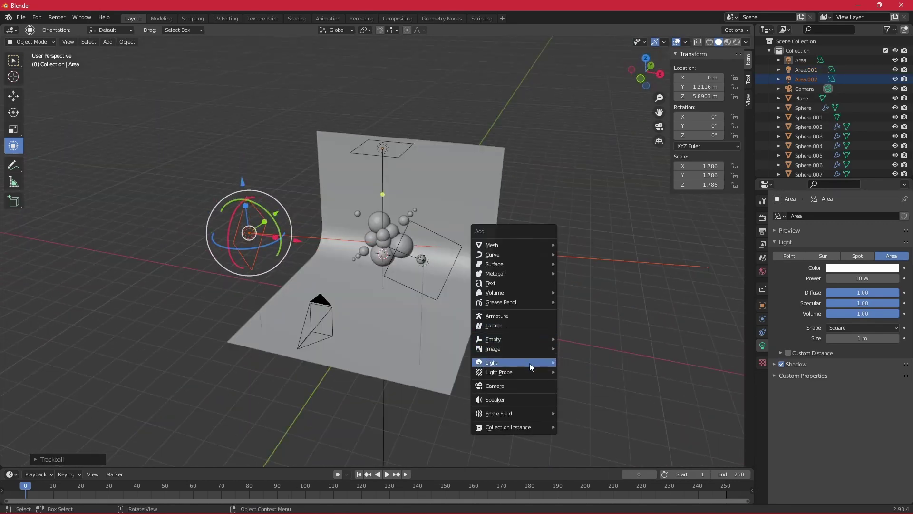
# Add a point light and move it back toward the backdrop to about Y 3.27 m, Z 2.07 m
pyautogui.click(578, 364)
pyautogui.moveTo(601, 306)
pyautogui.mouseDown(button='middle')
pyautogui.moveTo(496, 303)
pyautogui.moveTo(450, 276)
pyautogui.mouseUp(button='middle')
pyautogui.press('g')
pyautogui.press('y')
pyautogui.click(514, 305)
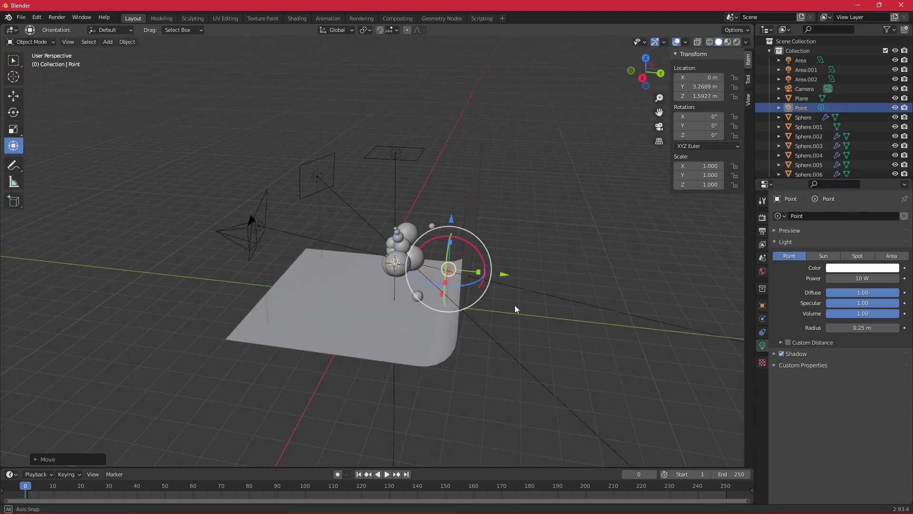
pyautogui.moveTo(514, 304)
pyautogui.mouseDown(button='middle')
pyautogui.moveTo(632, 279)
pyautogui.moveTo(558, 301)
pyautogui.moveTo(485, 242)
pyautogui.mouseUp(button='middle')
pyautogui.moveTo(454, 217); pyautogui.dragTo(453, 200)
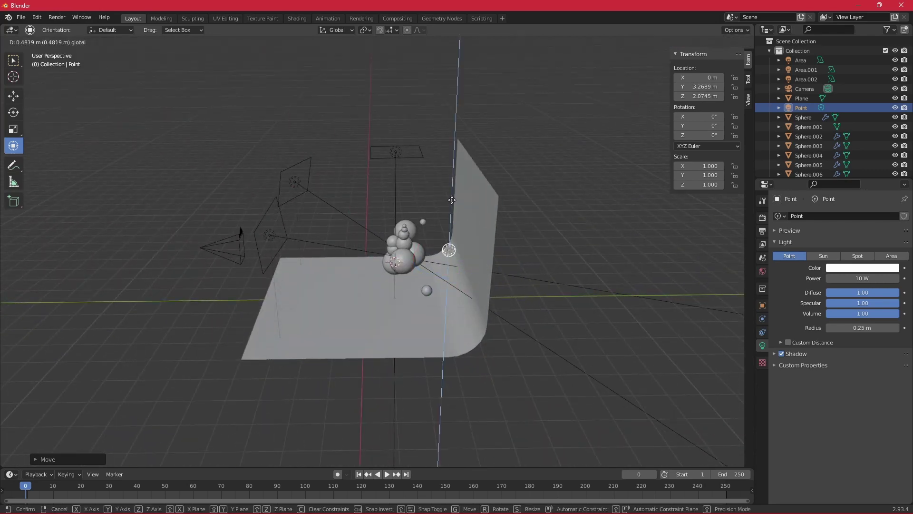
# Orbit to a front view of the scene and deselect the point light
pyautogui.moveTo(553, 287)
pyautogui.mouseDown(button='middle')
pyautogui.moveTo(484, 262)
pyautogui.moveTo(554, 274)
pyautogui.mouseUp(button='middle')
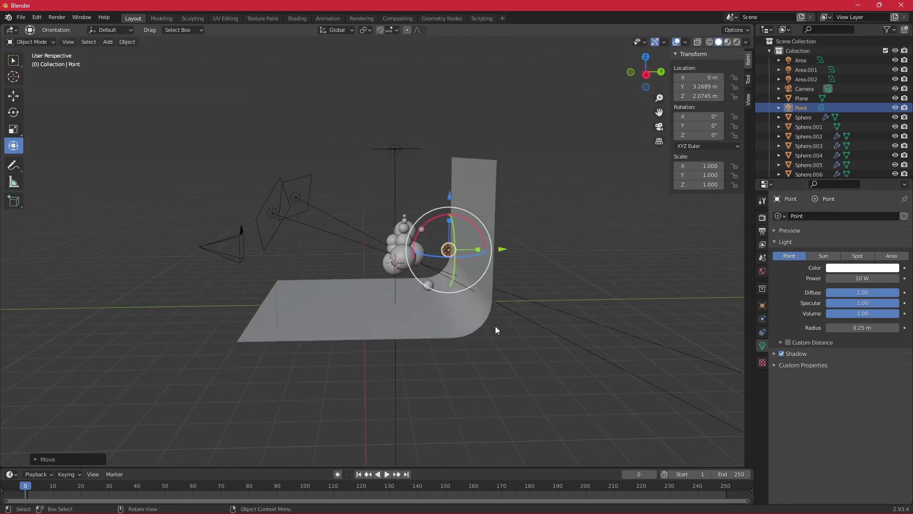
pyautogui.moveTo(495, 326)
pyautogui.mouseDown(button='middle')
pyautogui.moveTo(590, 364)
pyautogui.moveTo(550, 368)
pyautogui.moveTo(731, 60)
pyautogui.mouseUp(button='middle')
pyautogui.click(590, 364)
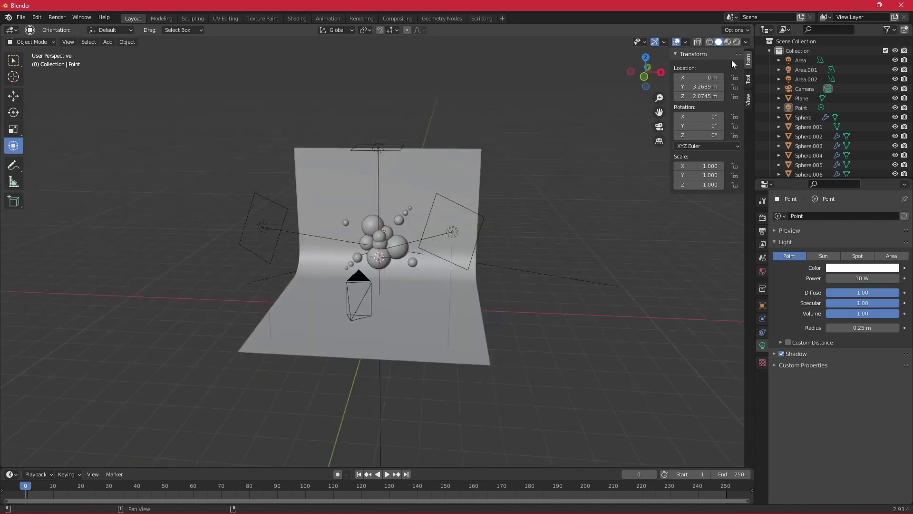
# Switch to Rendered shading and raise the top area light to about 245 W and the right light slightly
pyautogui.click(736, 43)
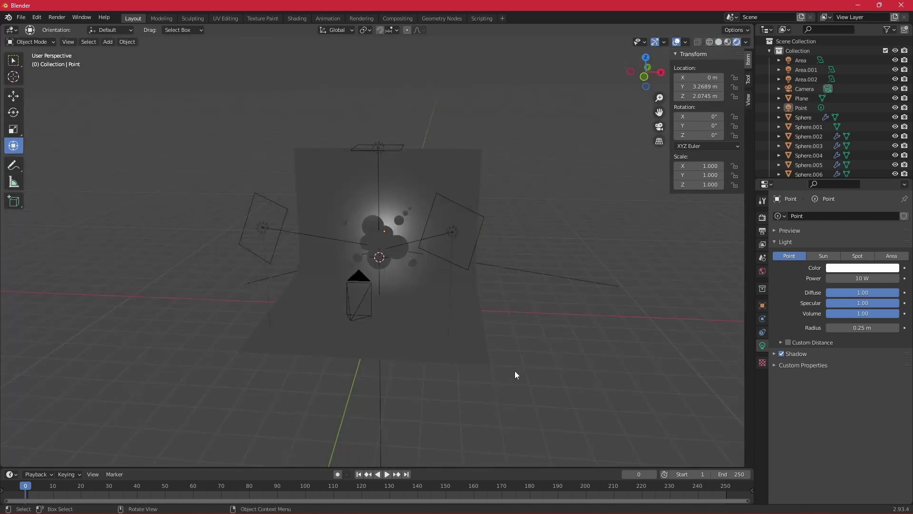
pyautogui.click(377, 150)
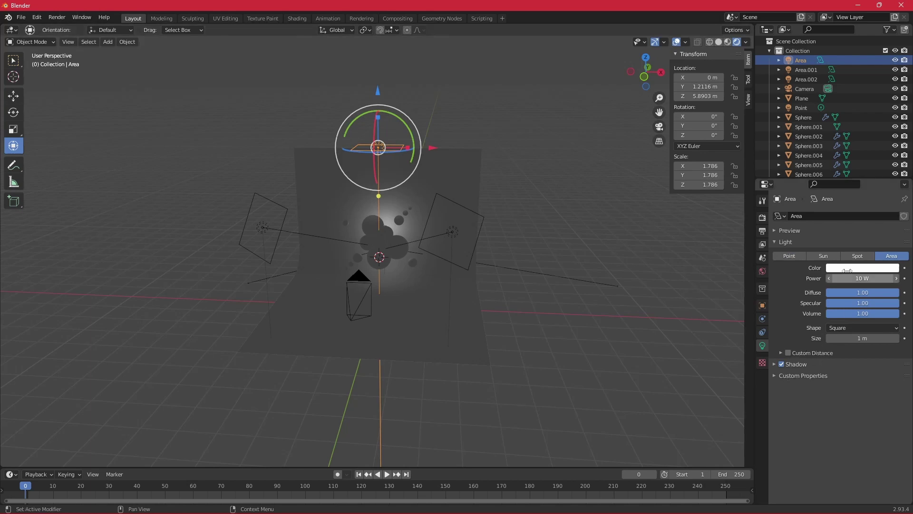
pyautogui.moveTo(848, 279); pyautogui.dragTo(880, 278)
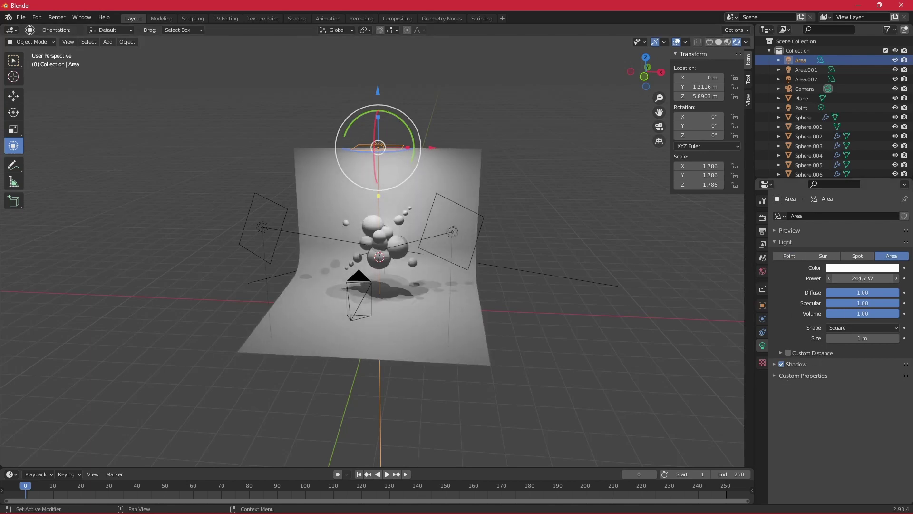
pyautogui.click(457, 234)
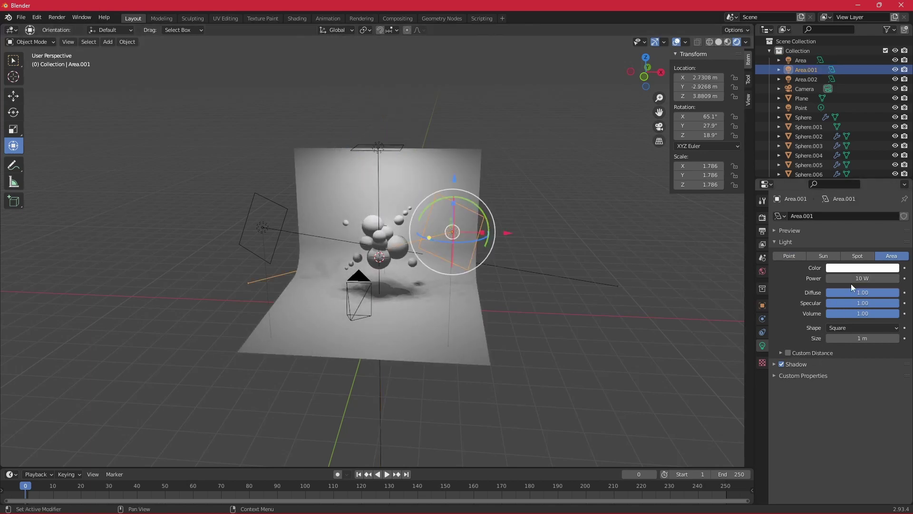
pyautogui.moveTo(862, 279)
pyautogui.mouseDown()
pyautogui.moveTo(875, 278)
pyautogui.moveTo(864, 279)
pyautogui.mouseUp()
# Set both side area lights, left and right, to 200 W
pyautogui.click(261, 232)
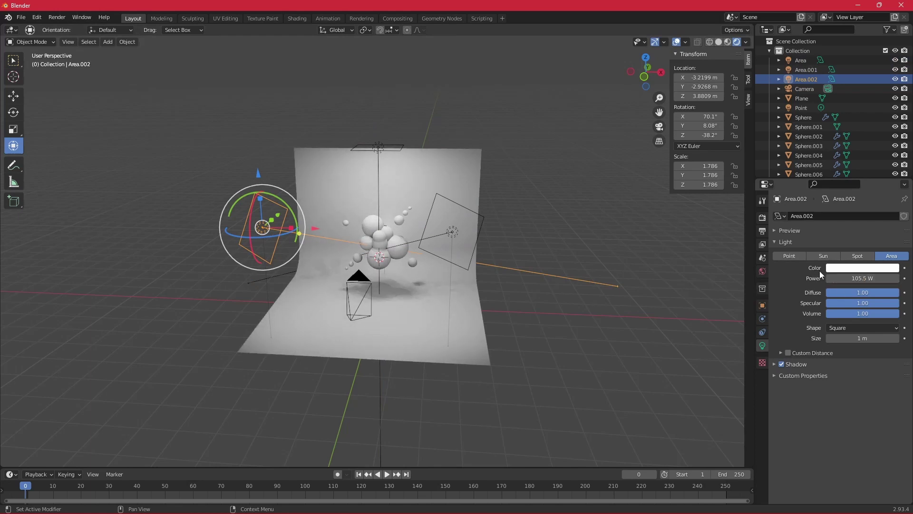
pyautogui.click(862, 279)
pyautogui.press('Return')
pyautogui.click(440, 233)
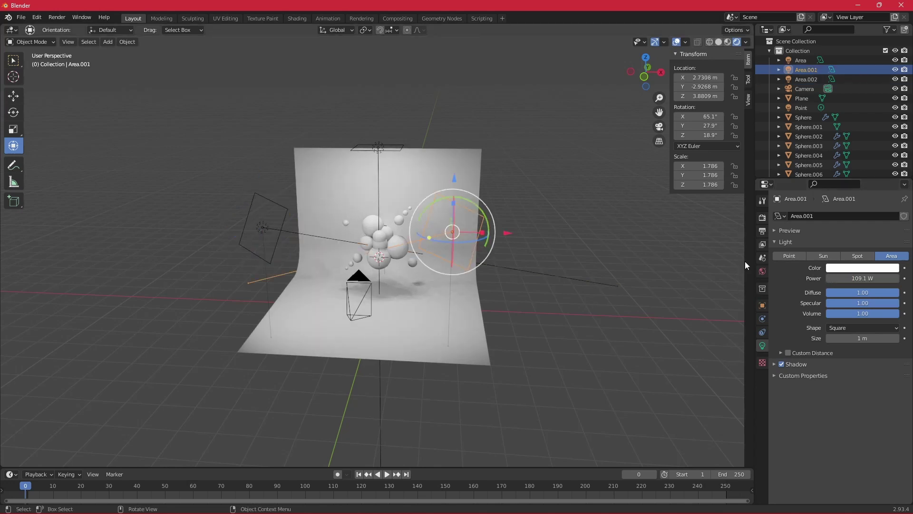
pyautogui.click(859, 279)
pyautogui.write('0')
pyautogui.press('Return')
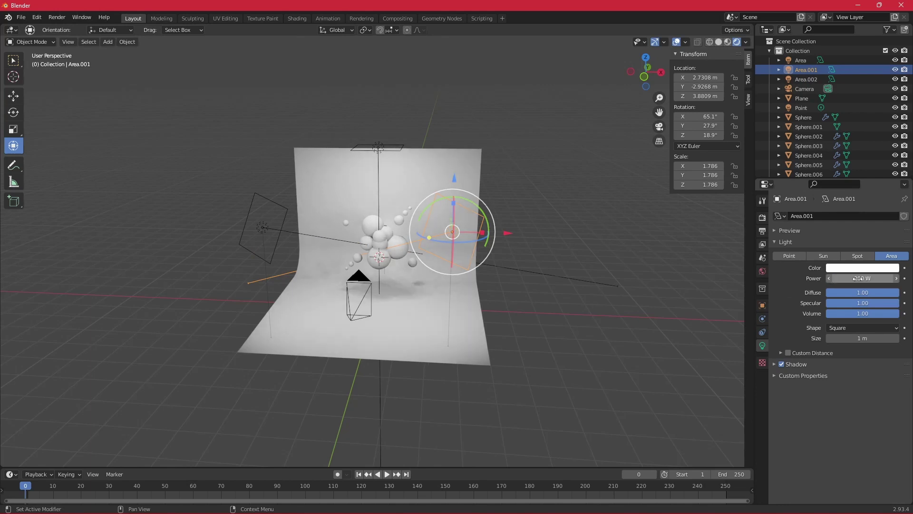
# Set the top area light to 300 W and view through the portrait camera
pyautogui.click(376, 149)
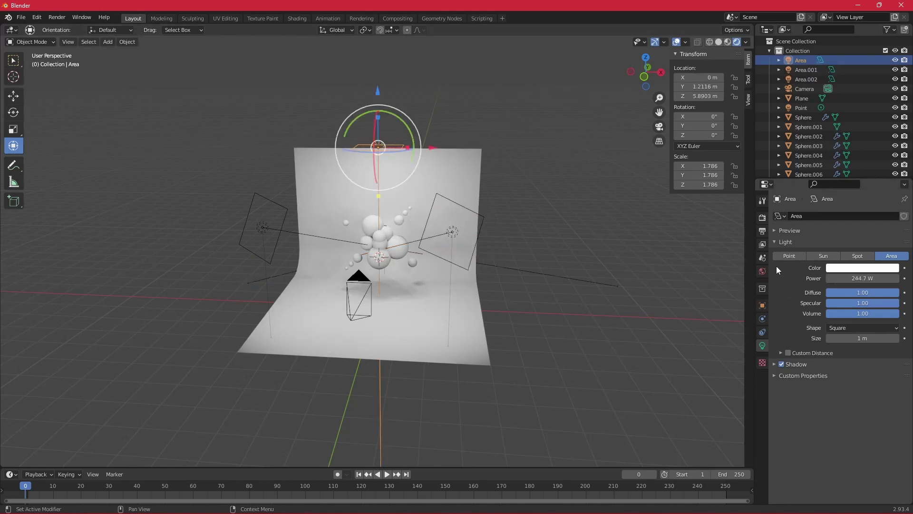
pyautogui.click(852, 276)
pyautogui.write('300')
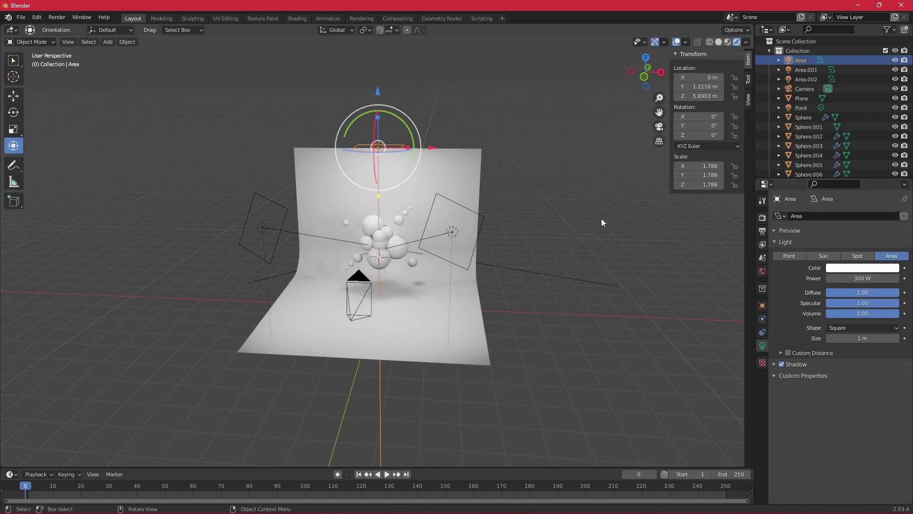
pyautogui.click(660, 127)
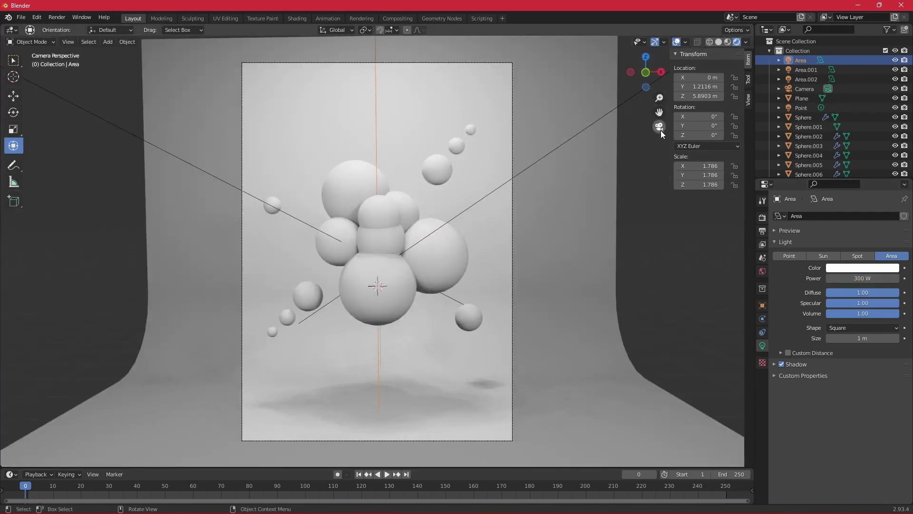
# Set the point light's power to 500 W and return to the camera view
pyautogui.moveTo(679, 270)
pyautogui.mouseDown(button='middle')
pyautogui.moveTo(630, 270)
pyautogui.moveTo(564, 252)
pyautogui.mouseUp(button='middle')
pyautogui.click(573, 241)
pyautogui.click(859, 278)
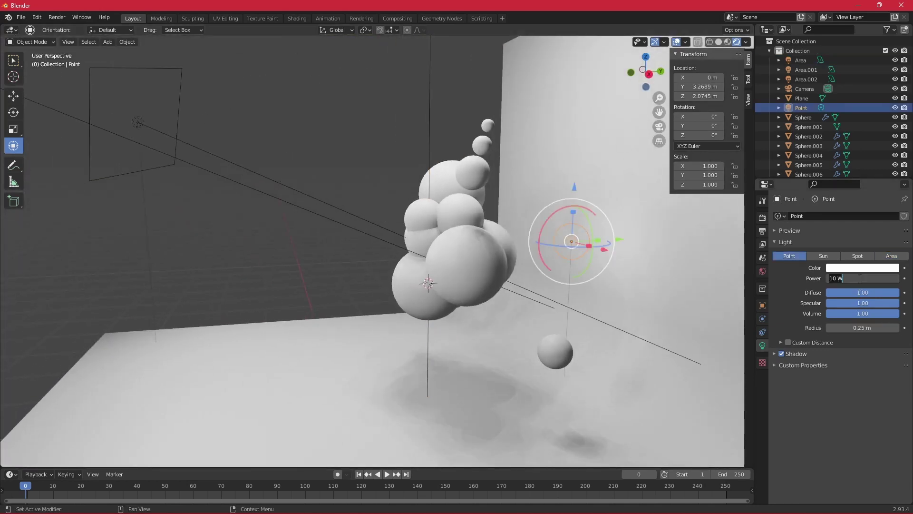
pyautogui.write('00')
pyautogui.press('Return')
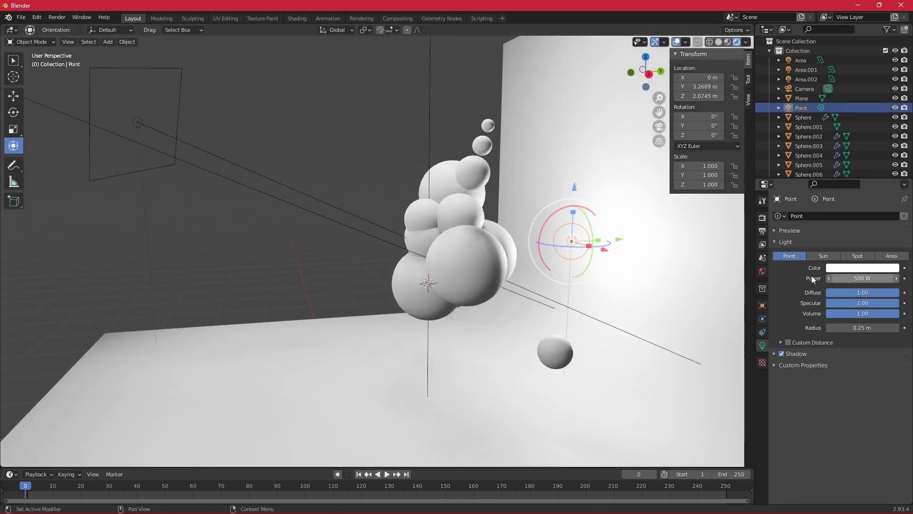
pyautogui.scroll(-3, 467, 292)
pyautogui.moveTo(467, 292); pyautogui.dragTo(472, 335, button='middle')
pyautogui.press('KP_0')
# Give the big bottom sphere a new material with pink base colour FFD5CD
pyautogui.click(433, 262)
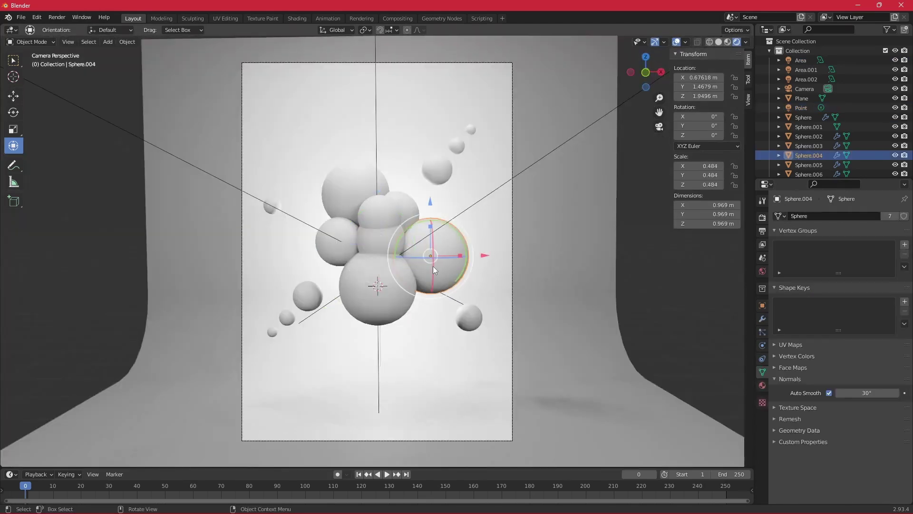
pyautogui.click(762, 385)
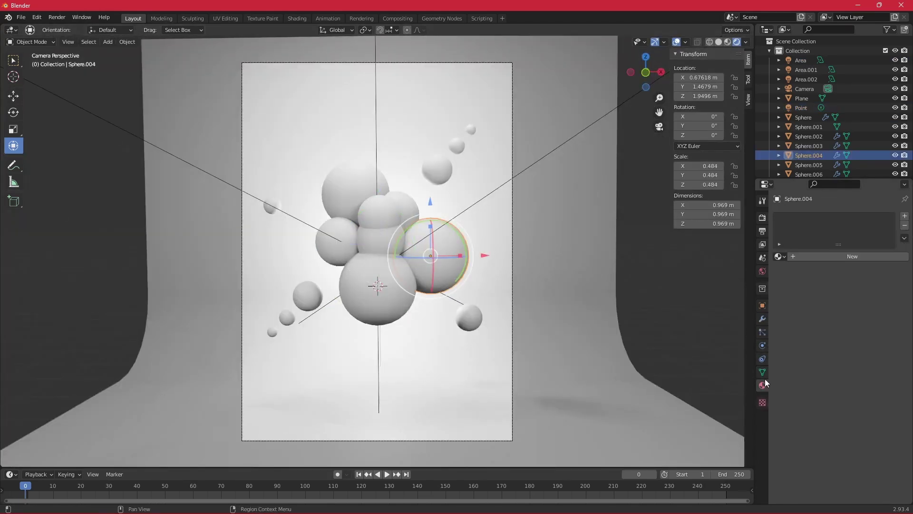
pyautogui.click(390, 303)
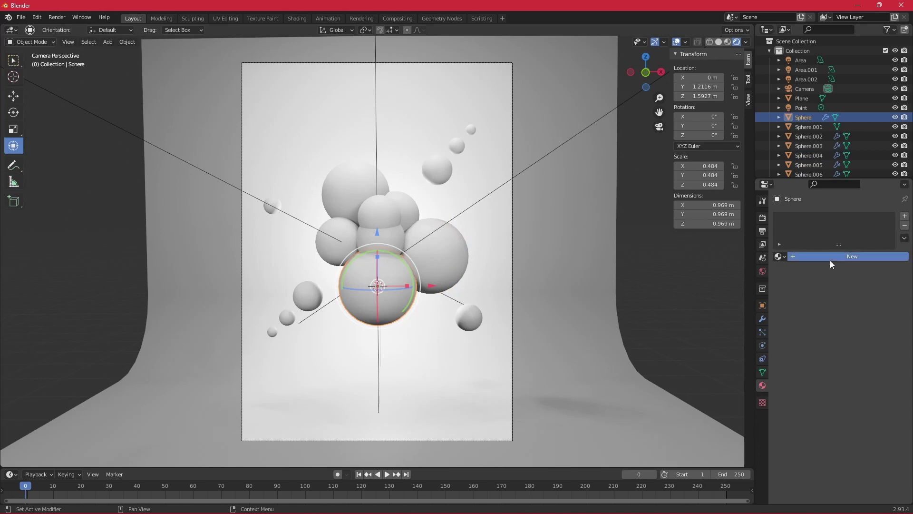
pyautogui.click(831, 259)
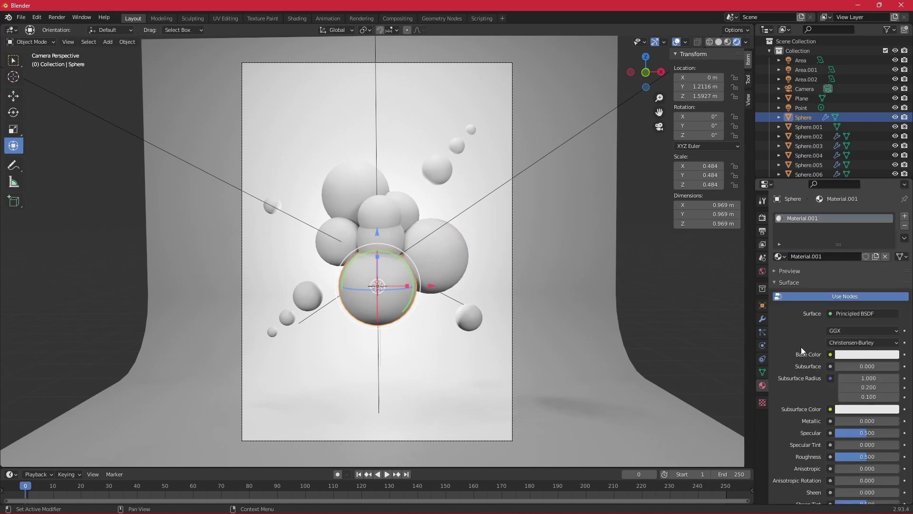
pyautogui.click(856, 354)
pyautogui.click(881, 298)
pyautogui.write('FFD5CD')
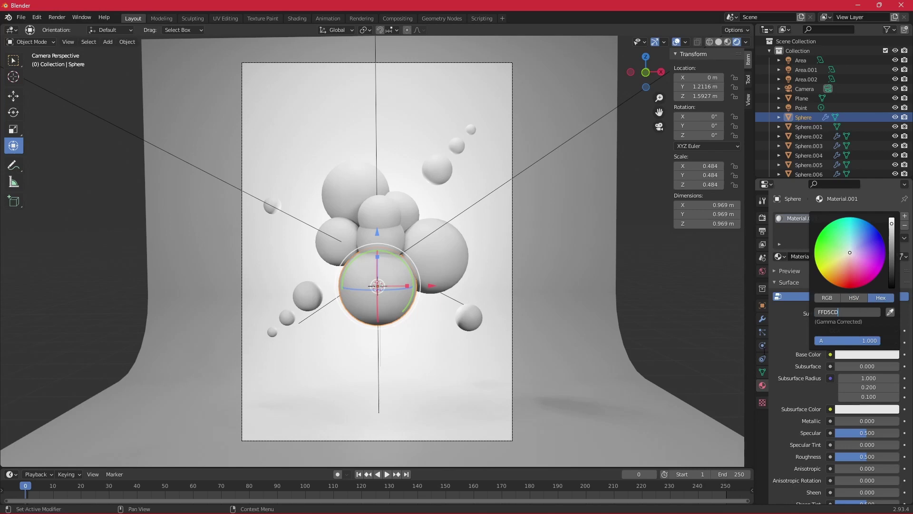
pyautogui.press('Return')
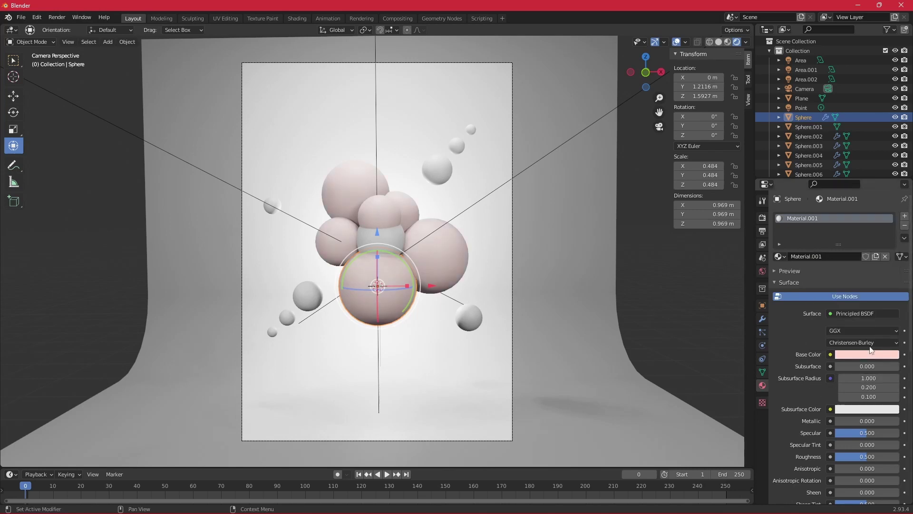
# Give the small middle sphere a new material with pale yellow base colour F4FFC4
pyautogui.click(381, 235)
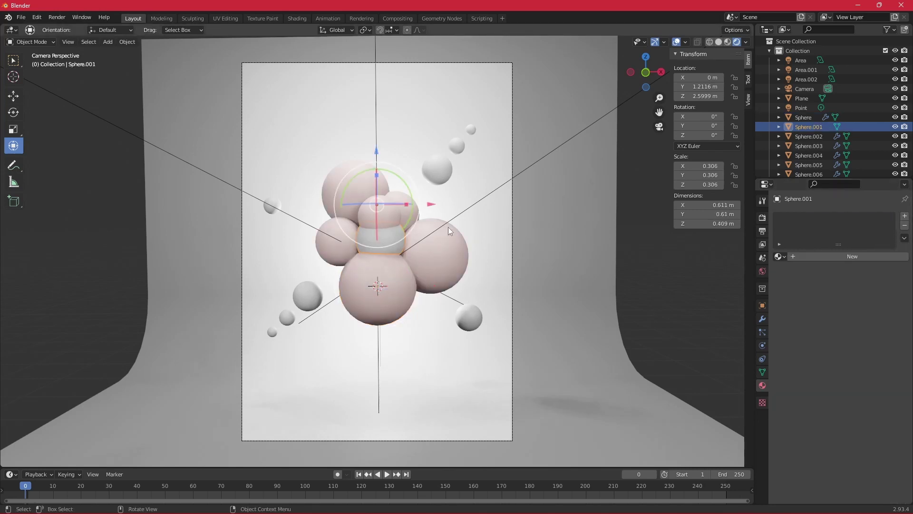
pyautogui.click(811, 257)
pyautogui.click(867, 355)
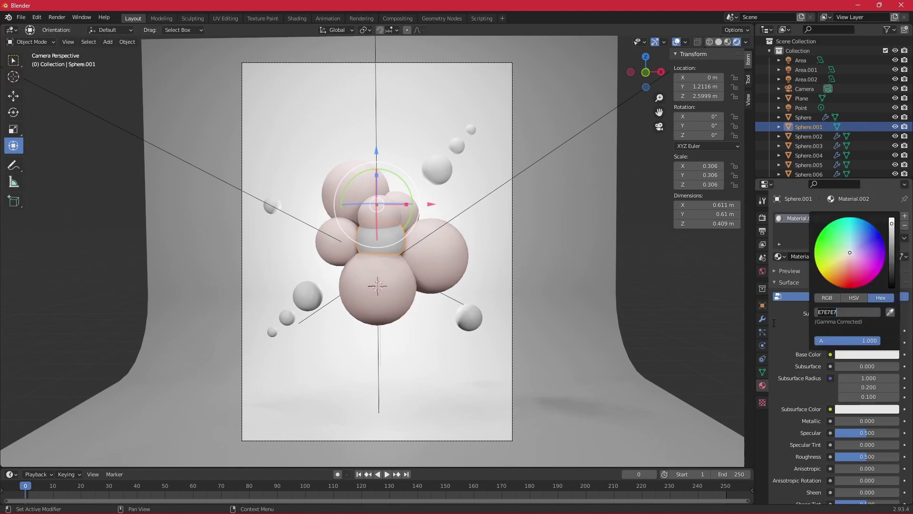
pyautogui.write('F4FFC4')
pyautogui.press('Return')
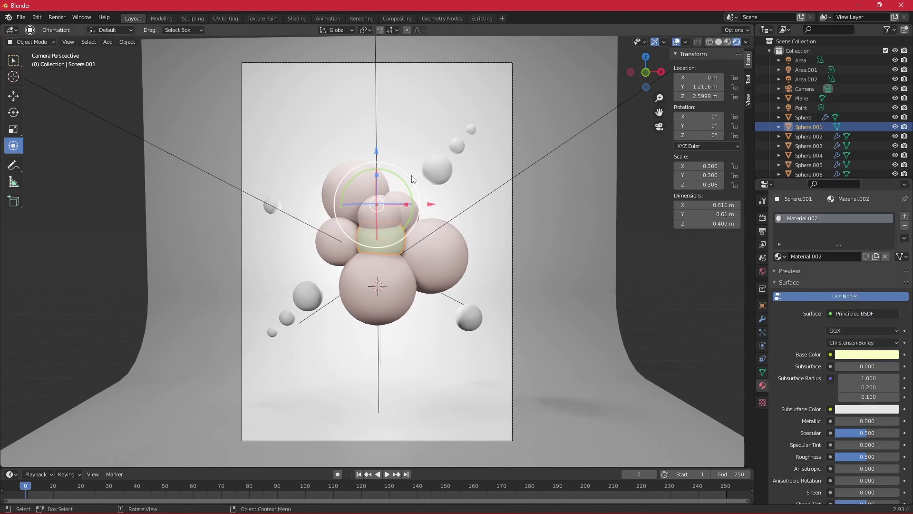
# Set the middle sphere's material roughness to 1.0 after trying a little transmission
pyautogui.click(470, 316)
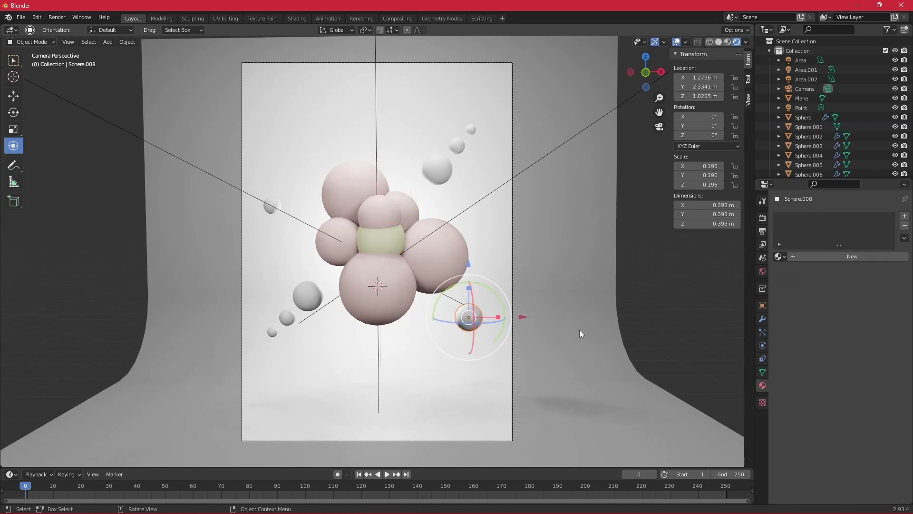
pyautogui.hotkey('ctrl', 'z')
pyautogui.scroll(-8, 839, 380)
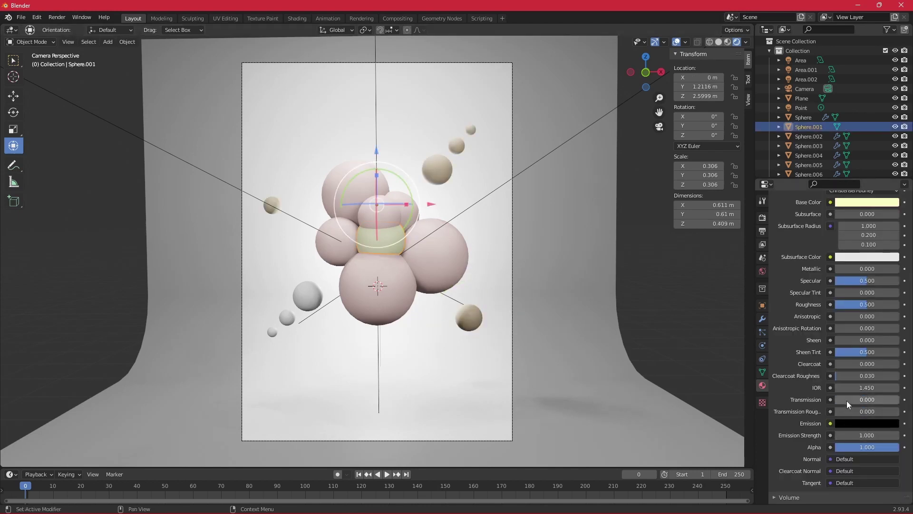
pyautogui.moveTo(846, 399)
pyautogui.mouseDown()
pyautogui.moveTo(875, 400)
pyautogui.moveTo(837, 400)
pyautogui.mouseUp()
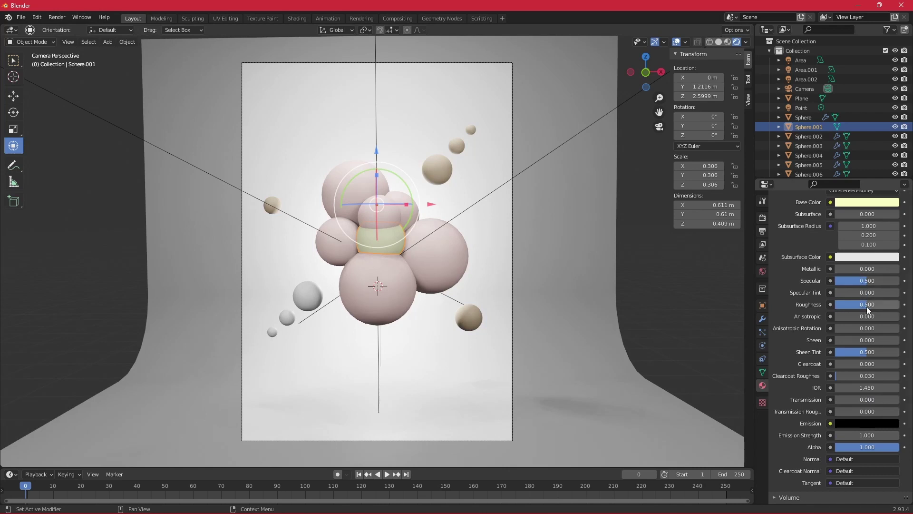
pyautogui.moveTo(867, 307); pyautogui.dragTo(899, 307)
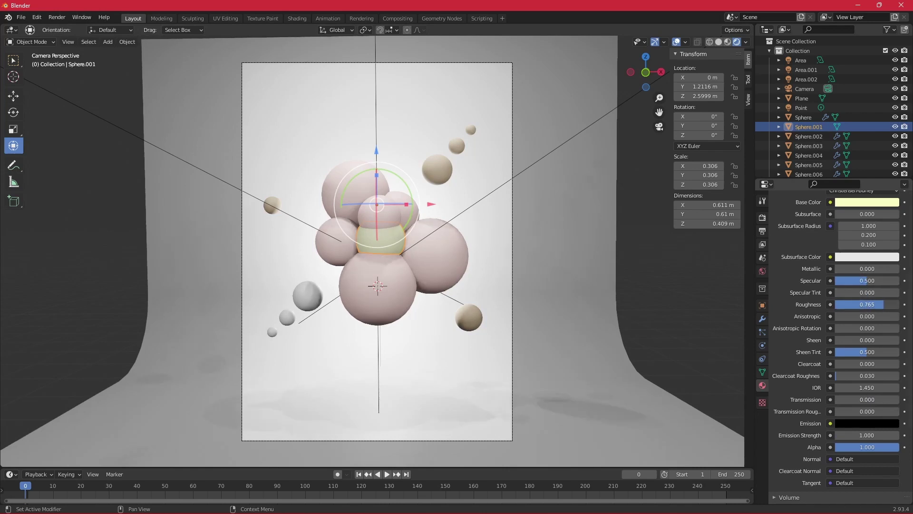
# Saturate the big sphere's pink slightly, to roughly RGB 1.000 / 0.514 / 0.475
pyautogui.click(386, 305)
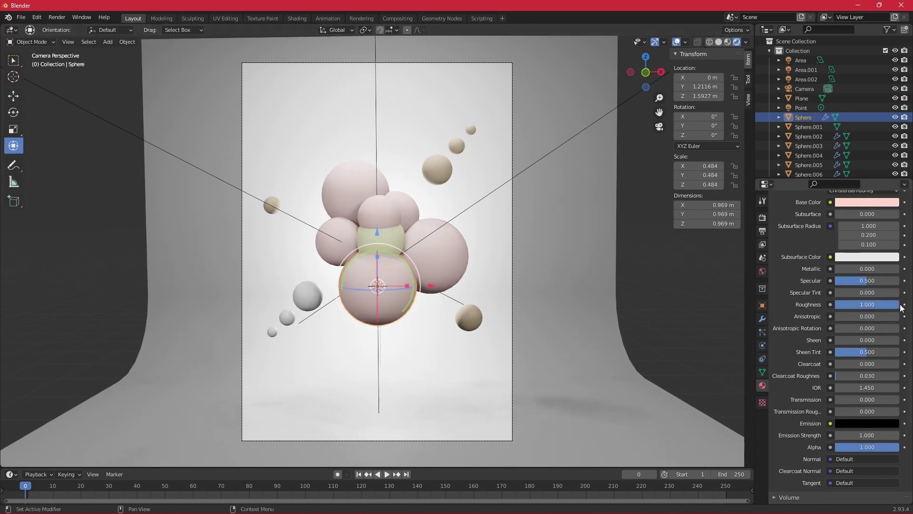
pyautogui.scroll(3, 814, 315)
pyautogui.click(868, 263)
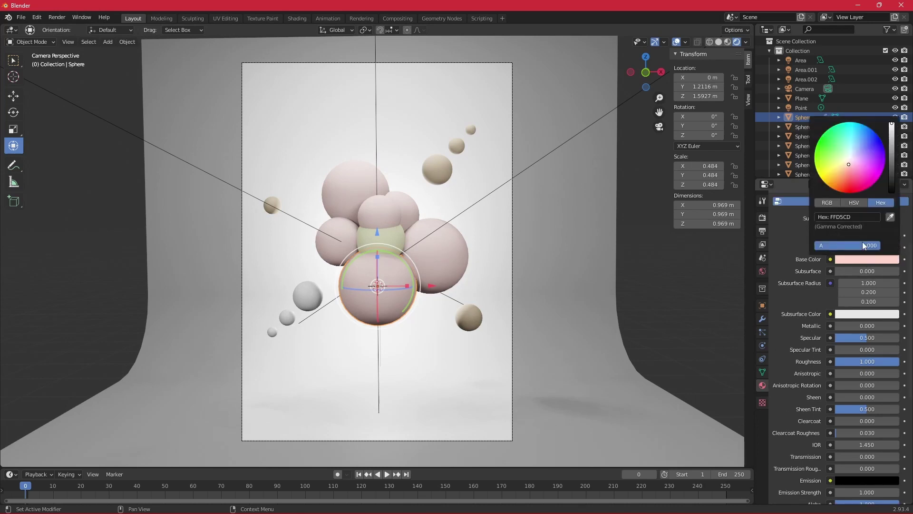
pyautogui.moveTo(891, 146); pyautogui.dragTo(889, 145)
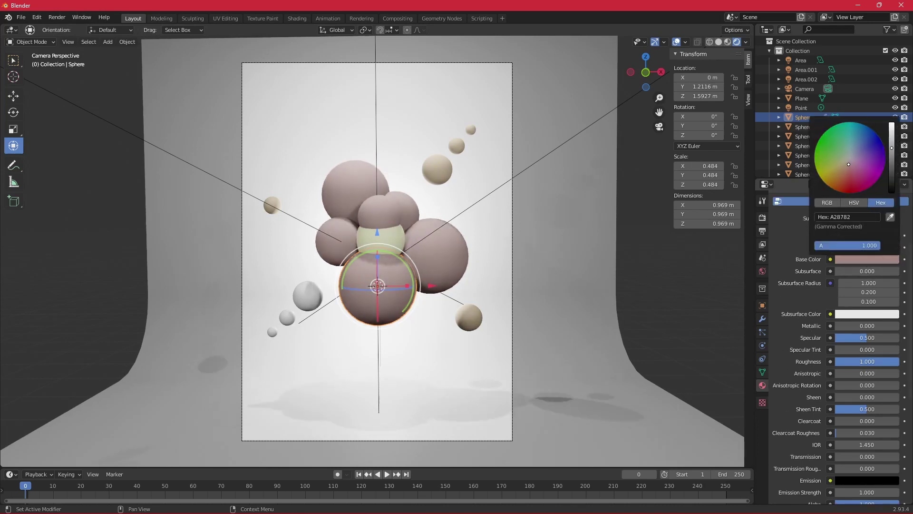
pyautogui.click(827, 202)
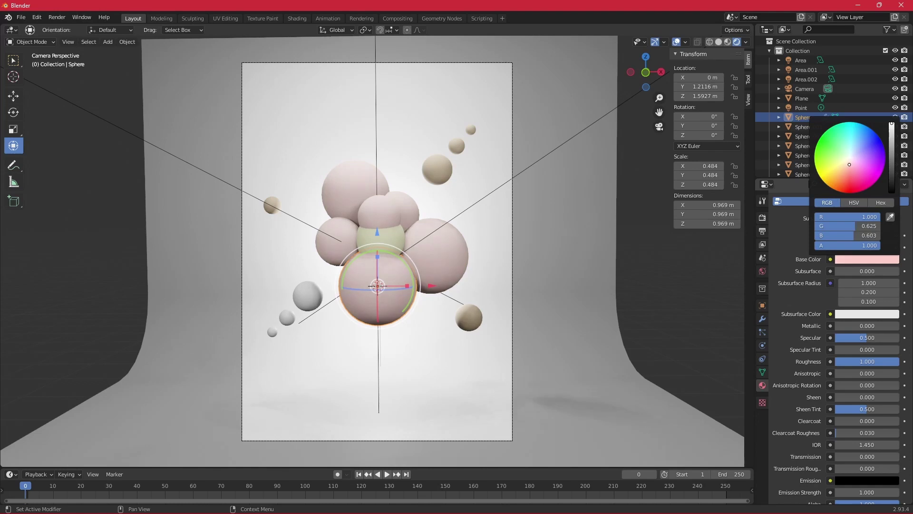
pyautogui.moveTo(848, 166); pyautogui.dragTo(849, 169)
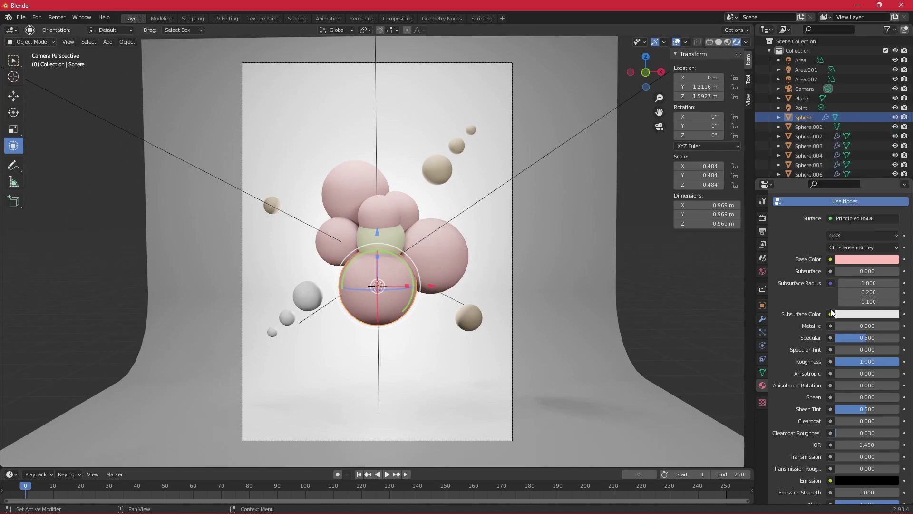
# Switch the render engine to Cycles
pyautogui.click(762, 217)
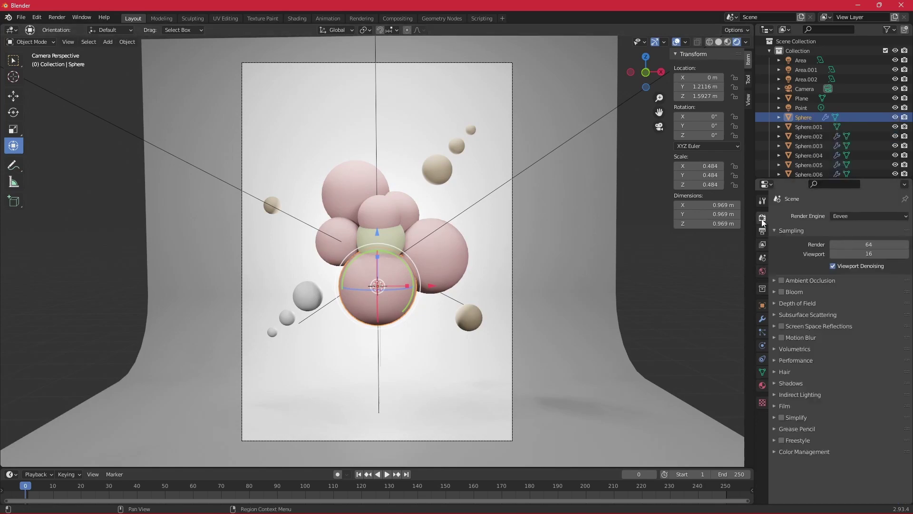
pyautogui.click(849, 215)
pyautogui.click(845, 249)
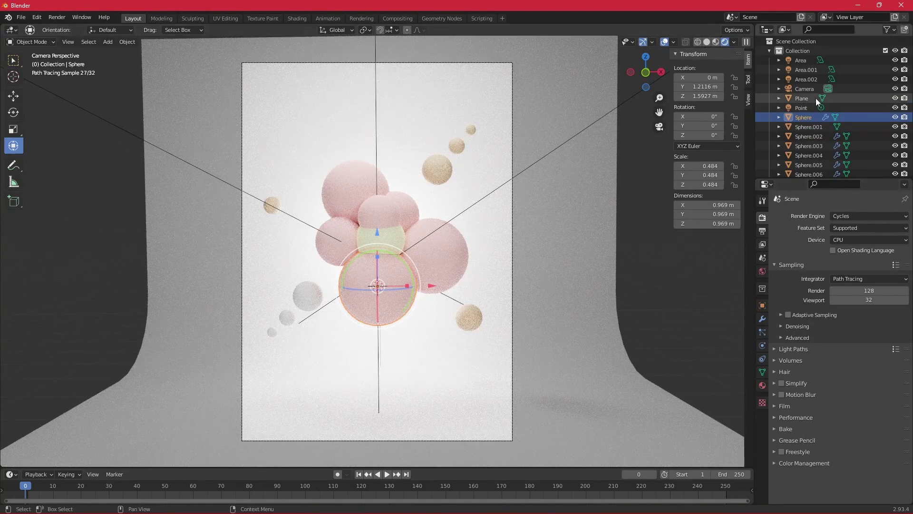
# Tint the Point light's colour violet-blue (G 0.145, B 1.000) so the backdrop glows lilac
pyautogui.click(806, 109)
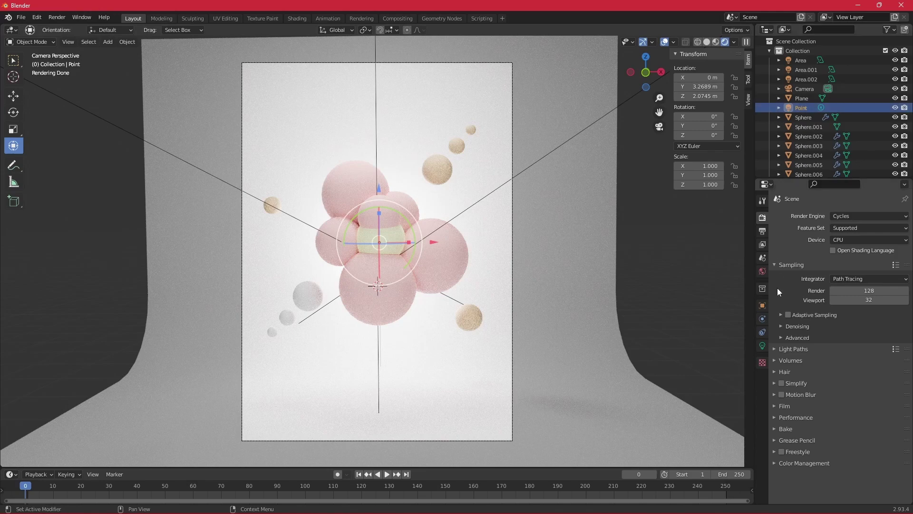
pyautogui.click(763, 346)
pyautogui.click(858, 268)
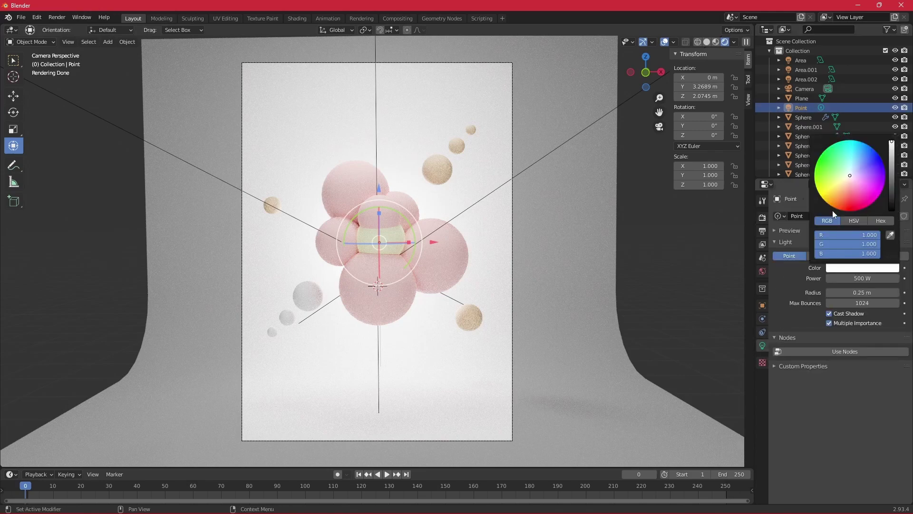
pyautogui.click(848, 195)
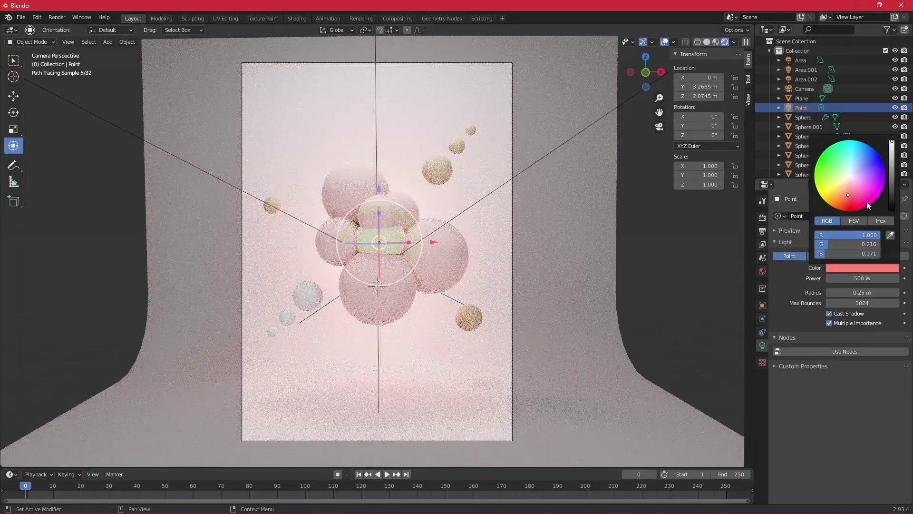
pyautogui.moveTo(848, 191)
pyautogui.mouseDown()
pyautogui.moveTo(856, 193)
pyautogui.moveTo(868, 162)
pyautogui.mouseUp()
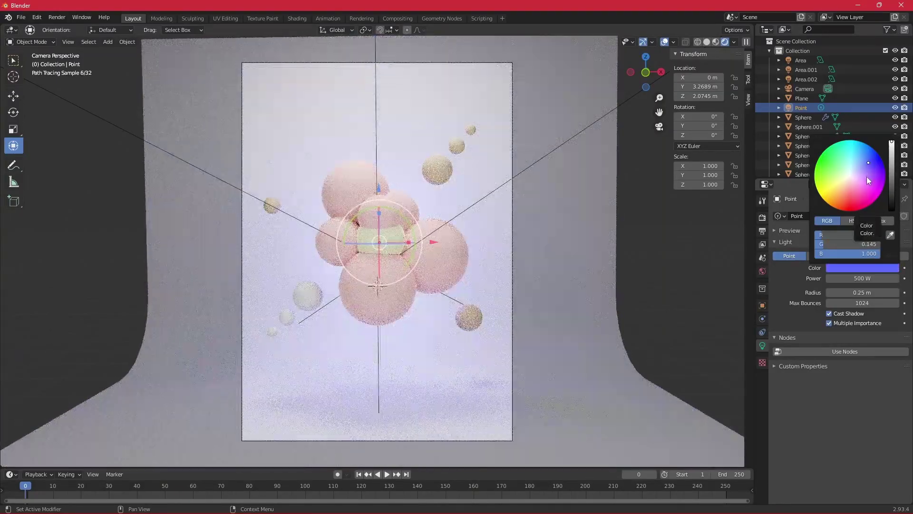
# Give the small upper-right sphere Transmission 0 and a pale yellow Base Color, hex FAFCC2
pyautogui.click(425, 170)
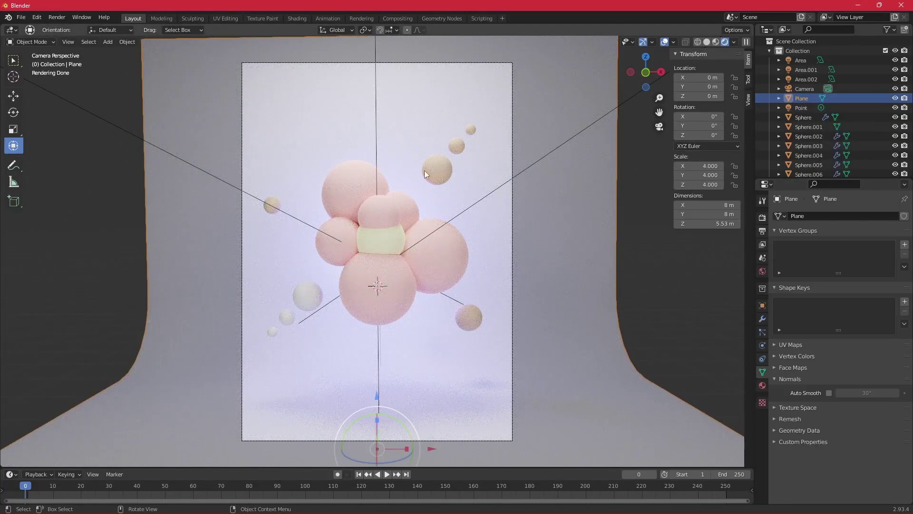
pyautogui.click(762, 386)
pyautogui.scroll(-4, 805, 432)
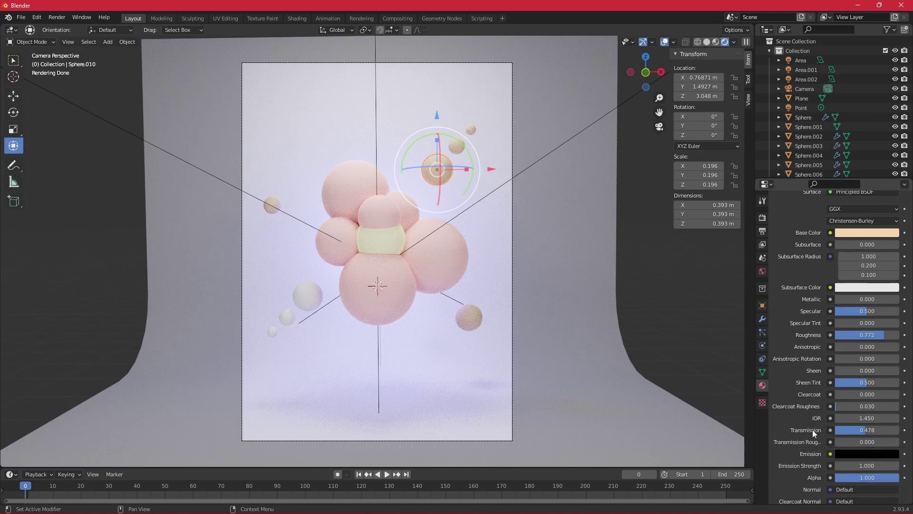
pyautogui.moveTo(869, 429); pyautogui.dragTo(837, 429)
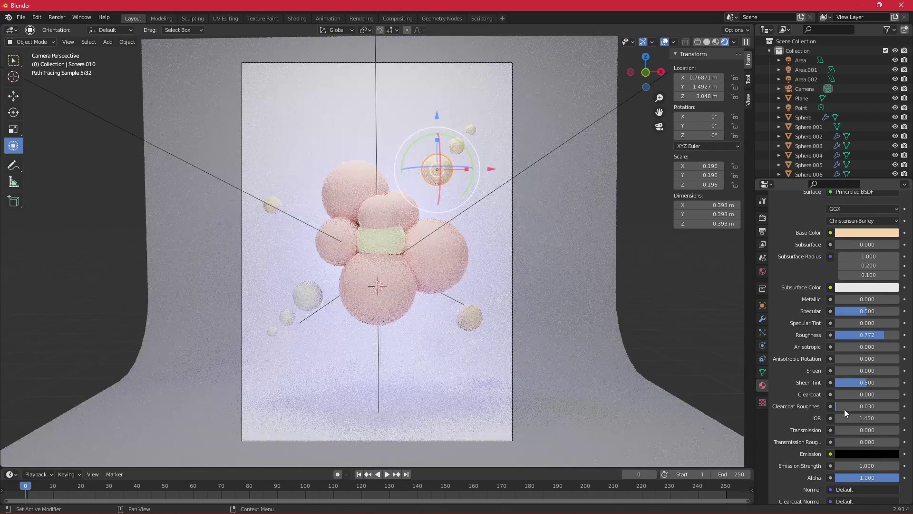
pyautogui.scroll(1, 809, 372)
pyautogui.click(867, 251)
pyautogui.click(856, 143)
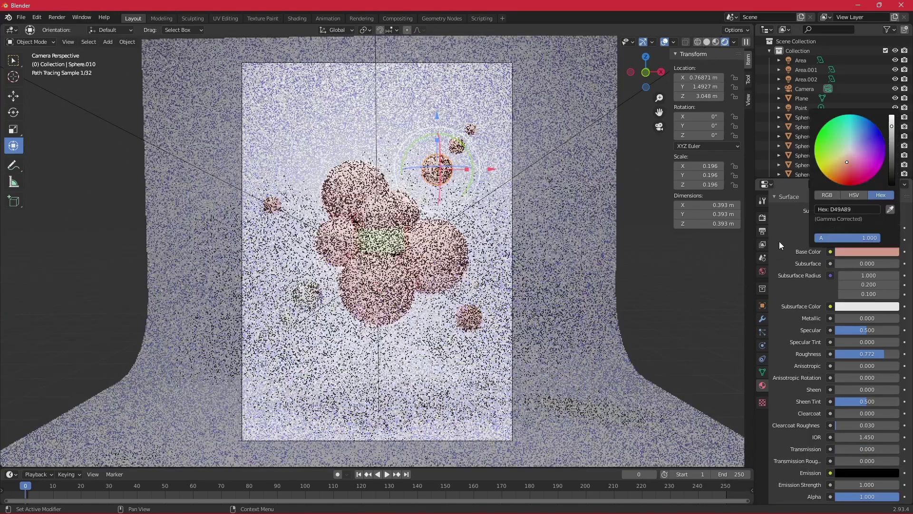
pyautogui.click(867, 252)
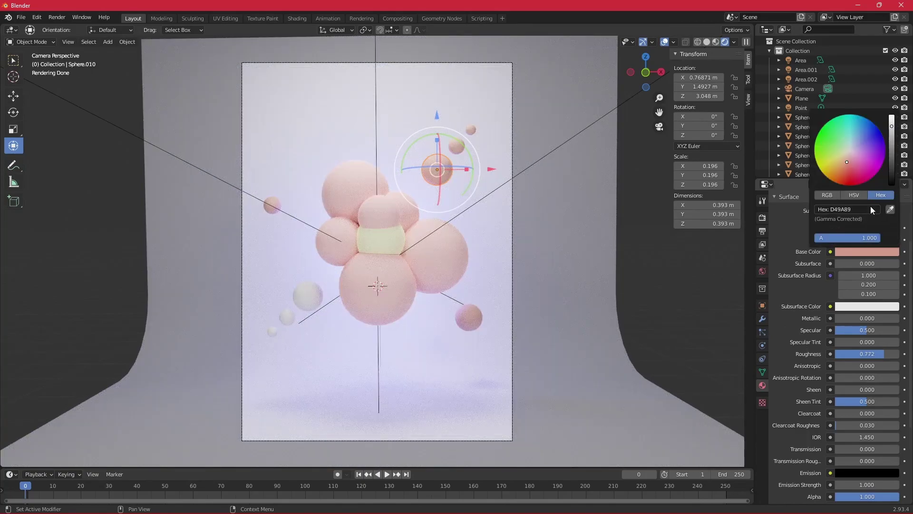
pyautogui.click(847, 209)
pyautogui.write('FAFCC2')
pyautogui.press('Return')
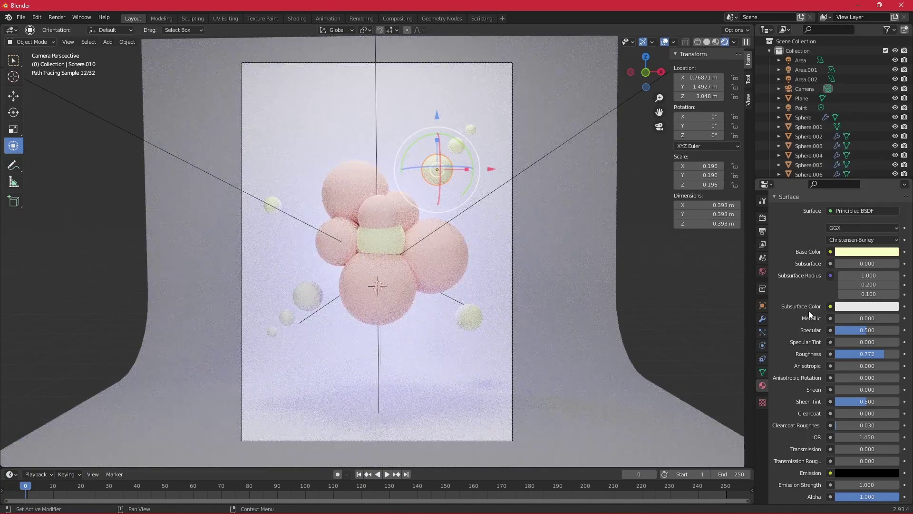
# Change the small lower-left sphere's Base Color from peach F6D6AD to golden orange F6C861
pyautogui.click(287, 316)
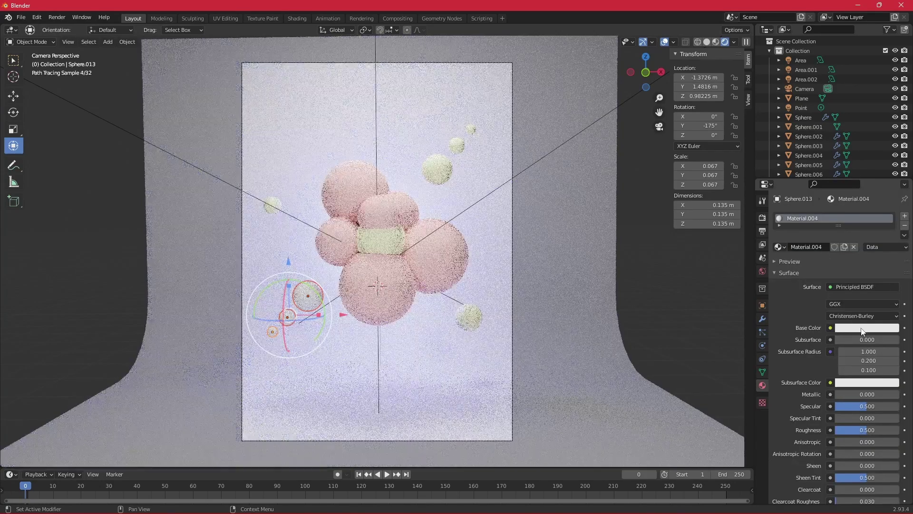
pyautogui.click(863, 328)
pyautogui.click(847, 285)
pyautogui.write('F6D6AD')
pyautogui.press('Return')
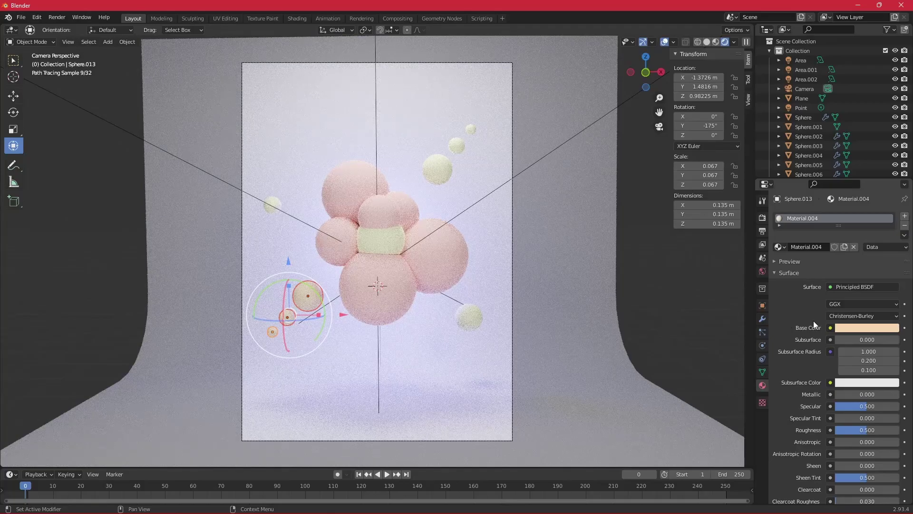
pyautogui.click(857, 328)
pyautogui.click(838, 239)
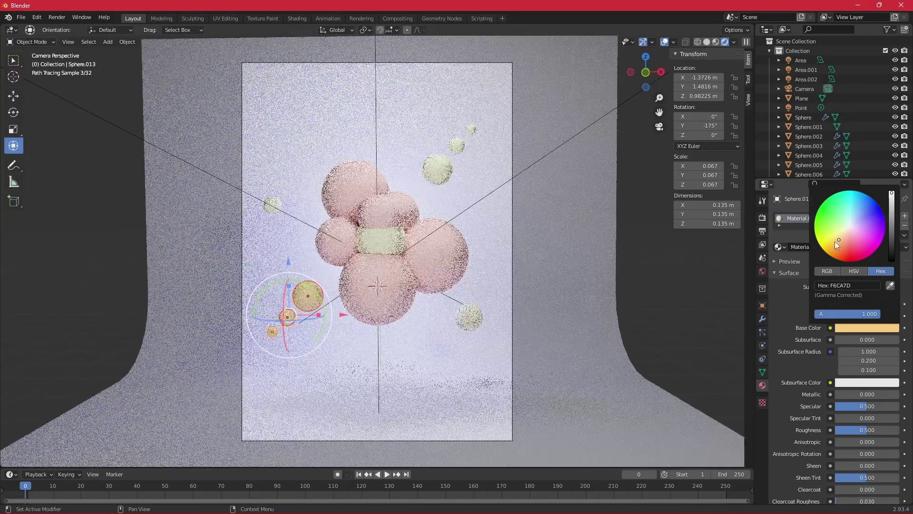
pyautogui.moveTo(836, 239); pyautogui.dragTo(840, 244)
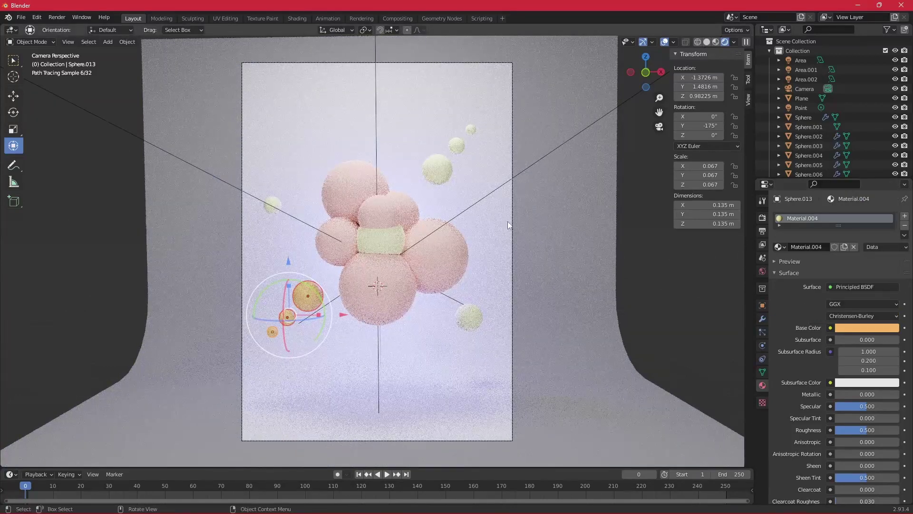
pyautogui.click(686, 303)
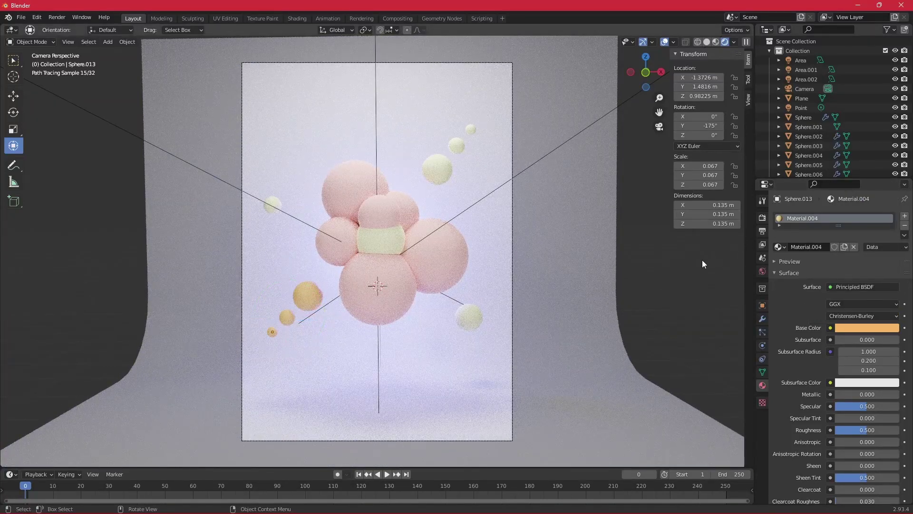
pyautogui.click(305, 296)
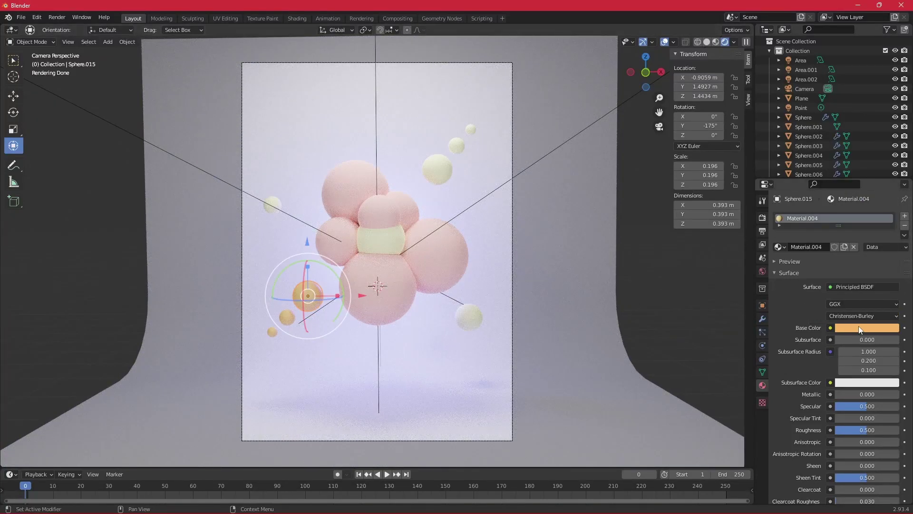
# Assign Material.001 to Sphere.015, inspect Sphere.004 sideways, then return to camera view
pyautogui.click(778, 247)
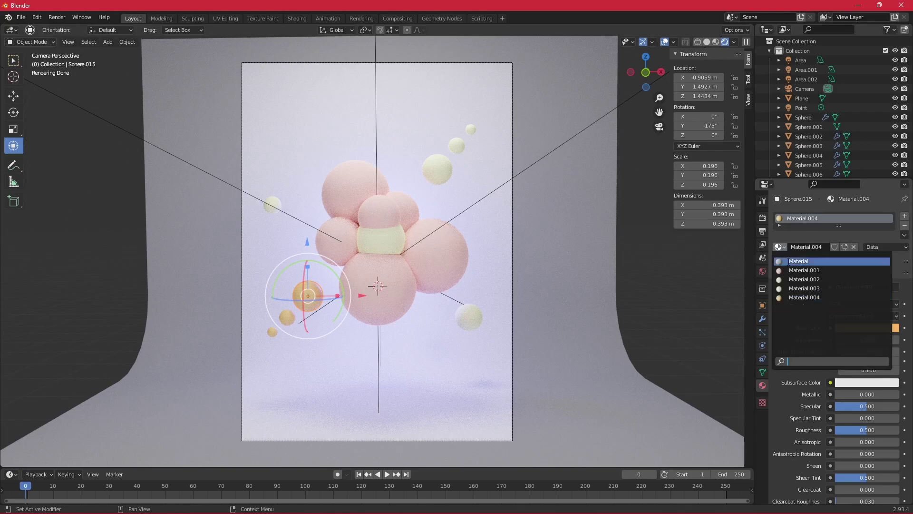
pyautogui.click(797, 273)
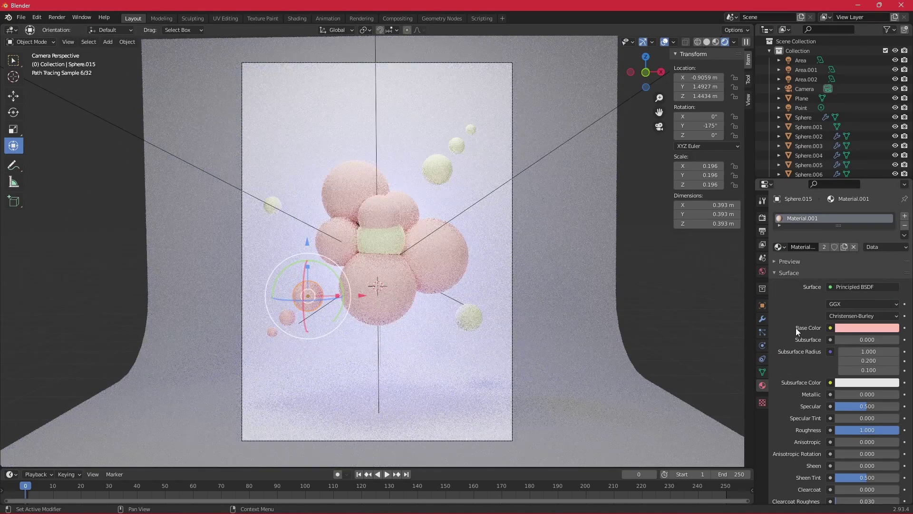
pyautogui.click(692, 318)
pyautogui.moveTo(671, 299)
pyautogui.mouseDown(button='middle')
pyautogui.moveTo(590, 311)
pyautogui.moveTo(433, 356)
pyautogui.moveTo(565, 364)
pyautogui.moveTo(597, 341)
pyautogui.mouseUp(button='middle')
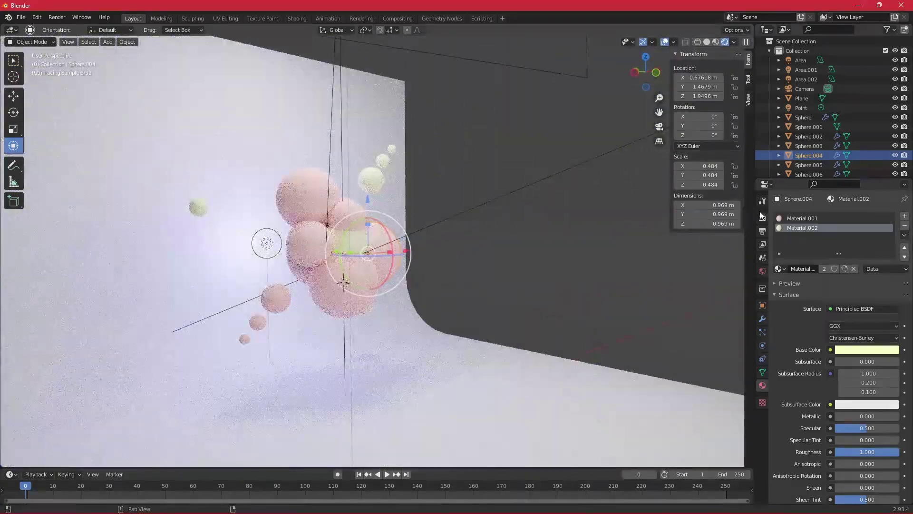
pyautogui.click(659, 127)
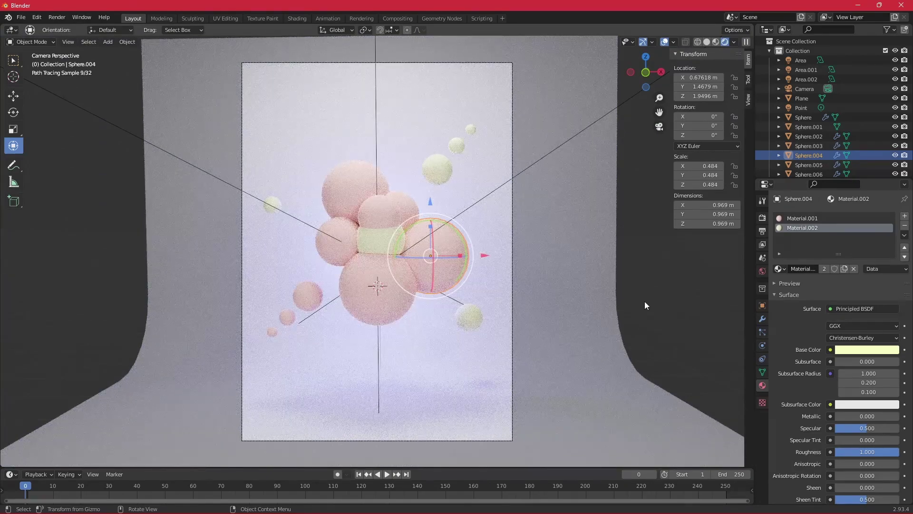
# Deselect all, expand Denoising, and set the Cycles render sample count to 200
pyautogui.scroll(1, 636, 300)
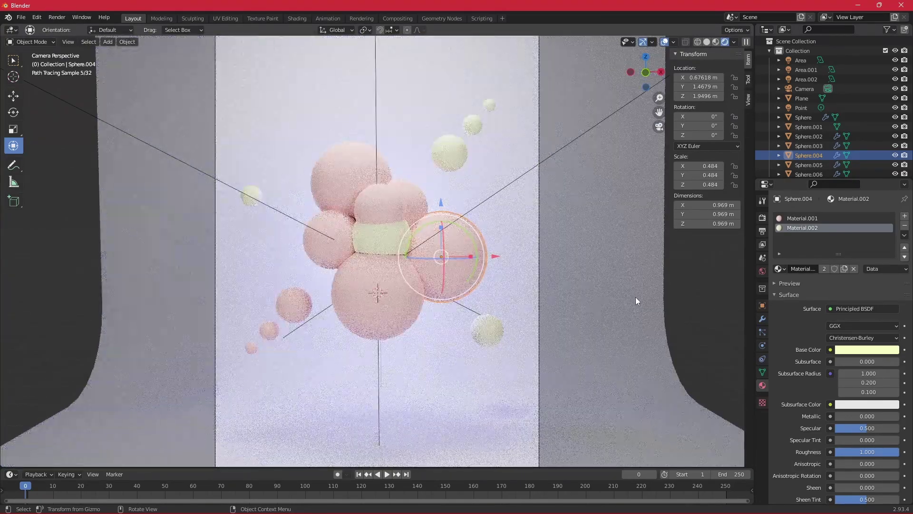
pyautogui.hotkey('alt', 'a')
pyautogui.click(763, 217)
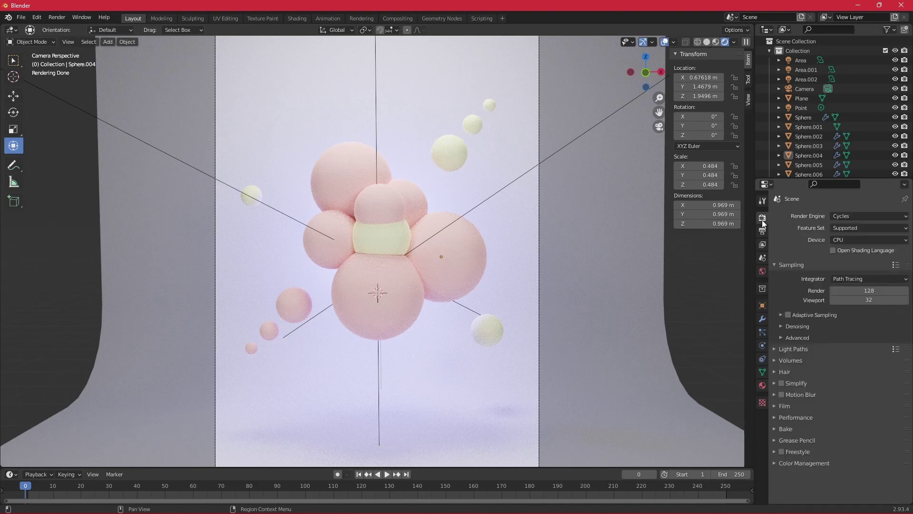
pyautogui.click(789, 327)
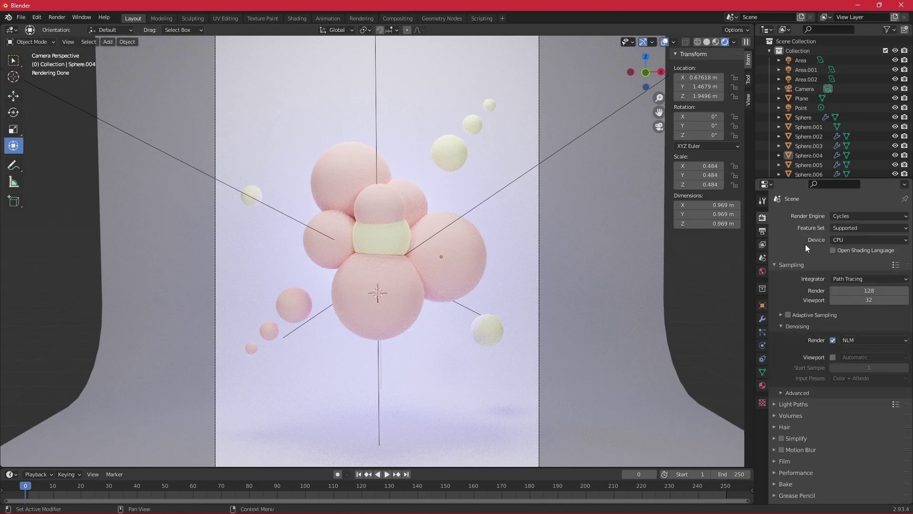
pyautogui.click(869, 290)
pyautogui.write('2')
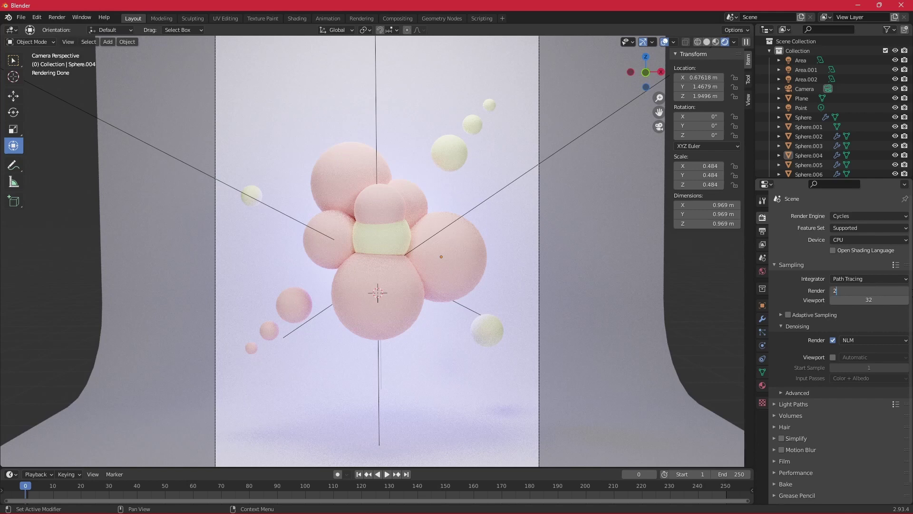
pyautogui.write('00')
pyautogui.press('Return')
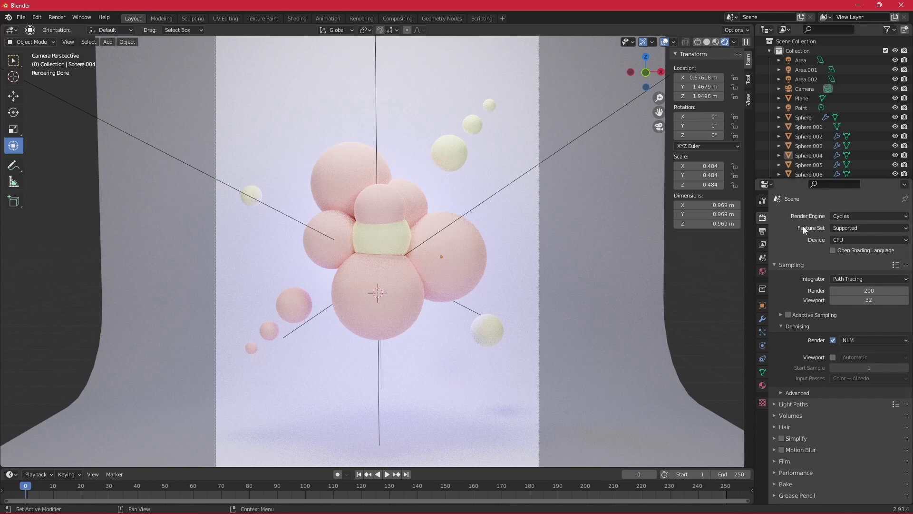
# Open the Render menu to render the final image
pyautogui.click(57, 17)
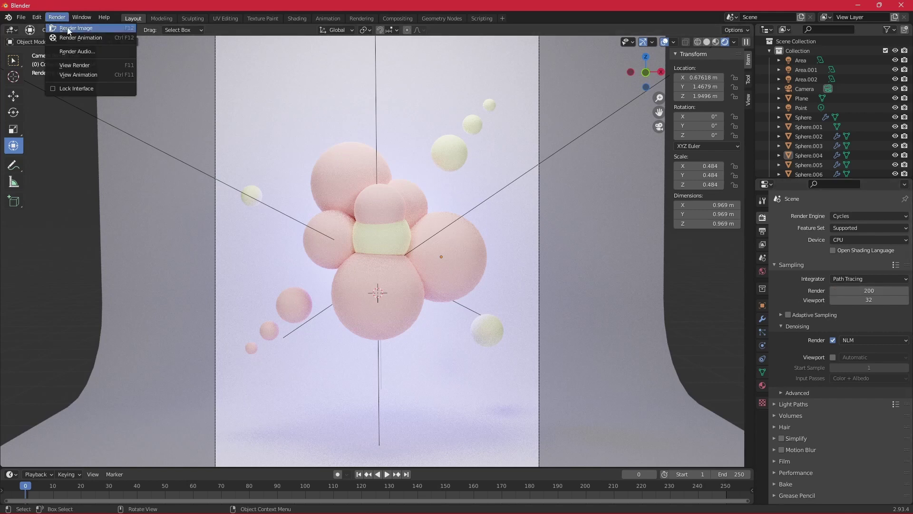